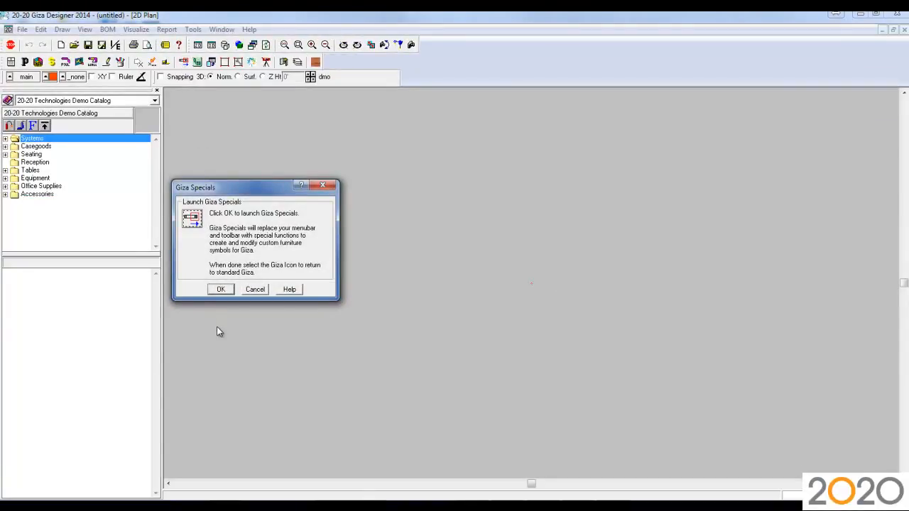
Step: Launch Giza Specials and load the rectangular 30" deep worksurface WS4830 from the catalog's Systems worksurfaces as the symbol
left_click(223, 291)
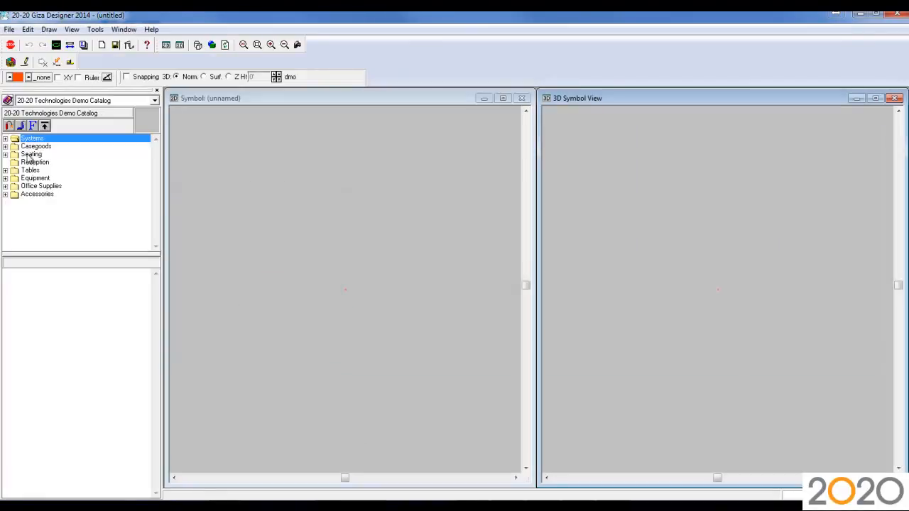
left_click(6, 139)
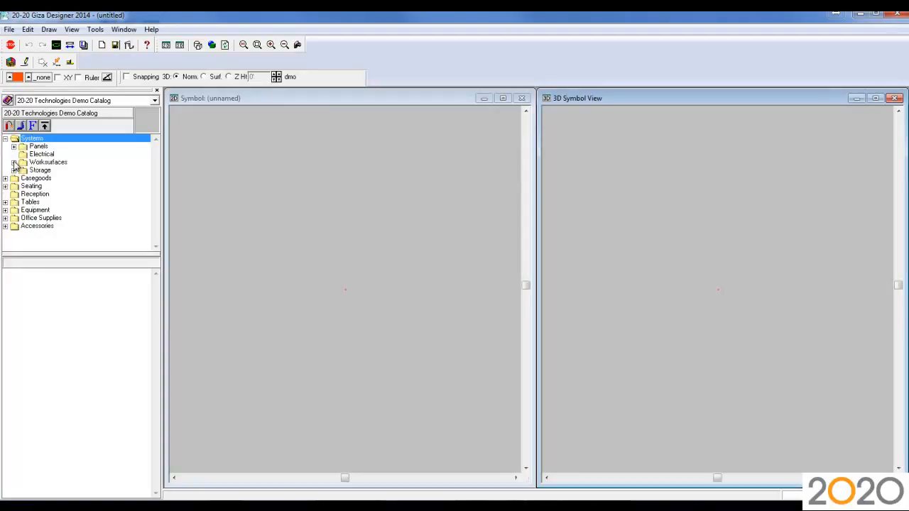
left_click(14, 162)
left_click(22, 170)
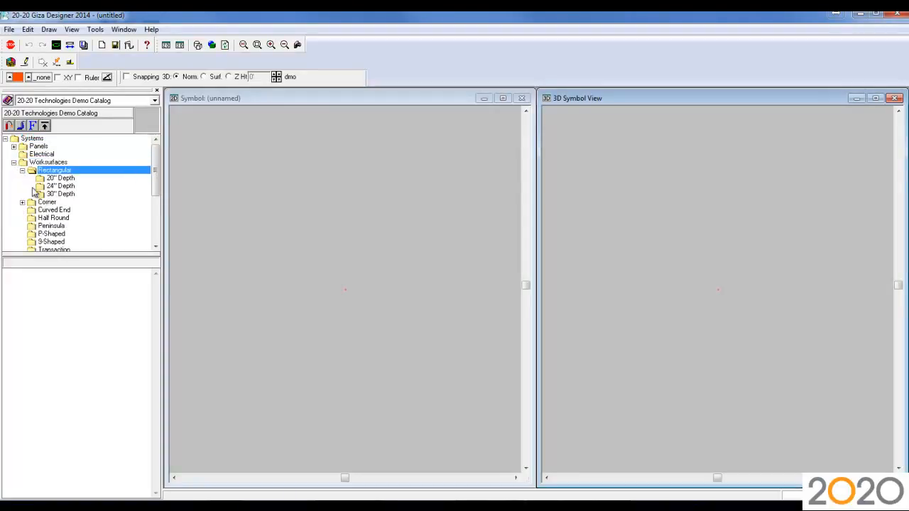
left_click(50, 195)
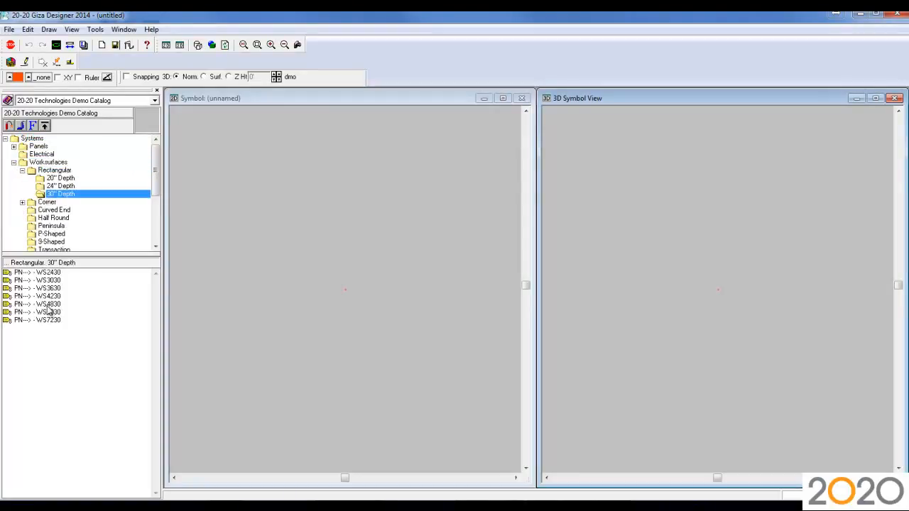
double_click(47, 306)
left_click(283, 45)
left_click(285, 45)
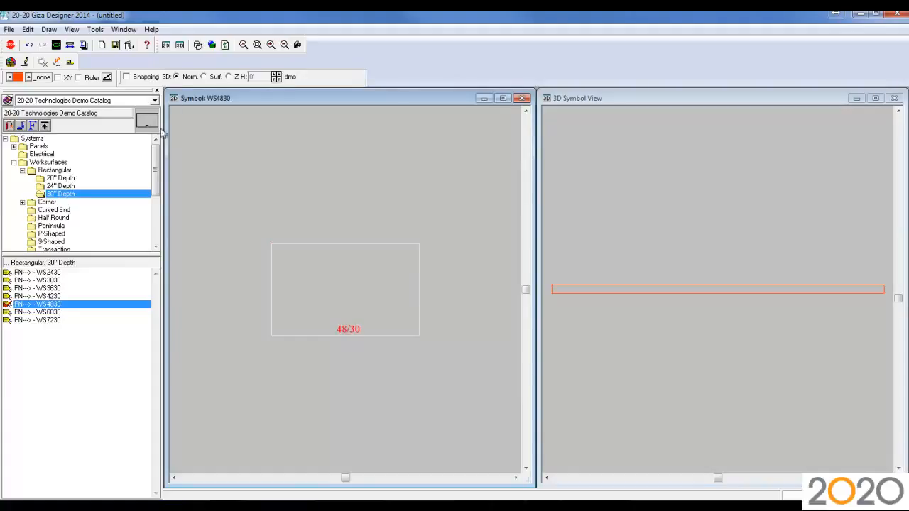
Step: Stretch the right side of the worksurface in the X direction to make it 4' 8" wide
left_click(71, 45)
left_click_drag(438, 371, 398, 217)
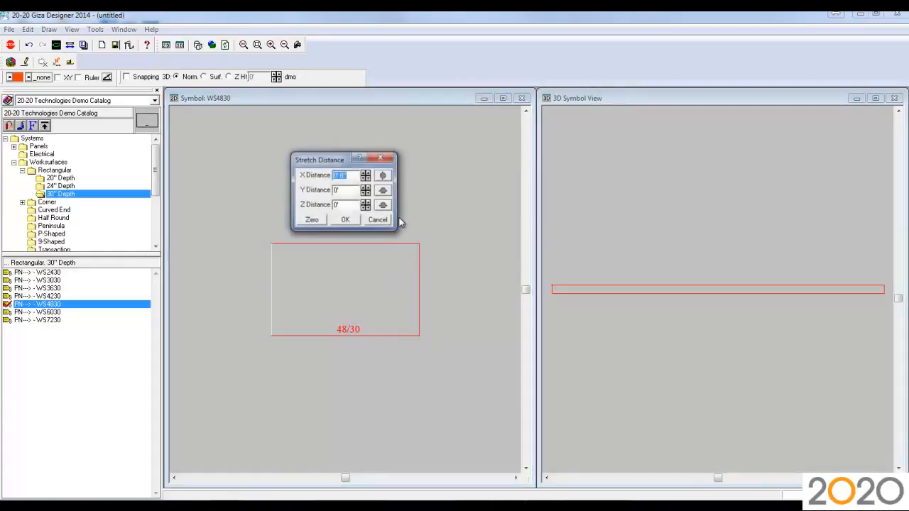
left_click(345, 220)
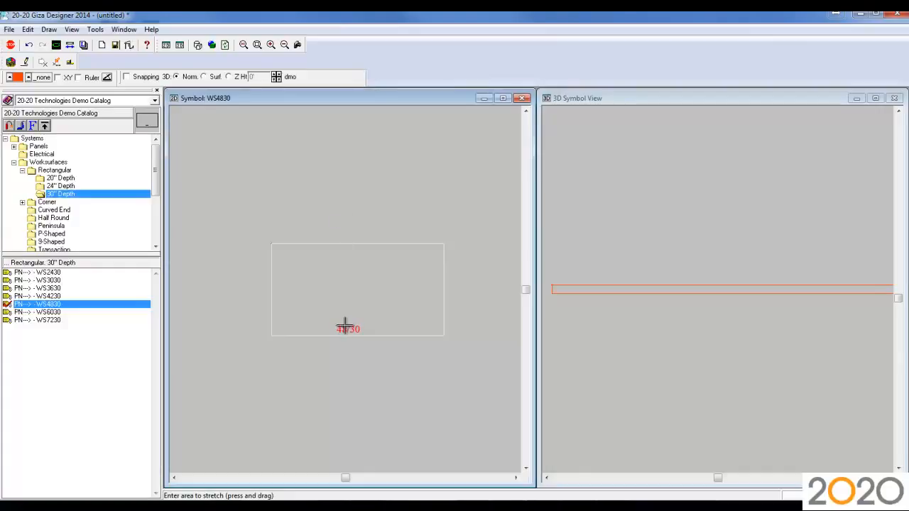
left_click(12, 46)
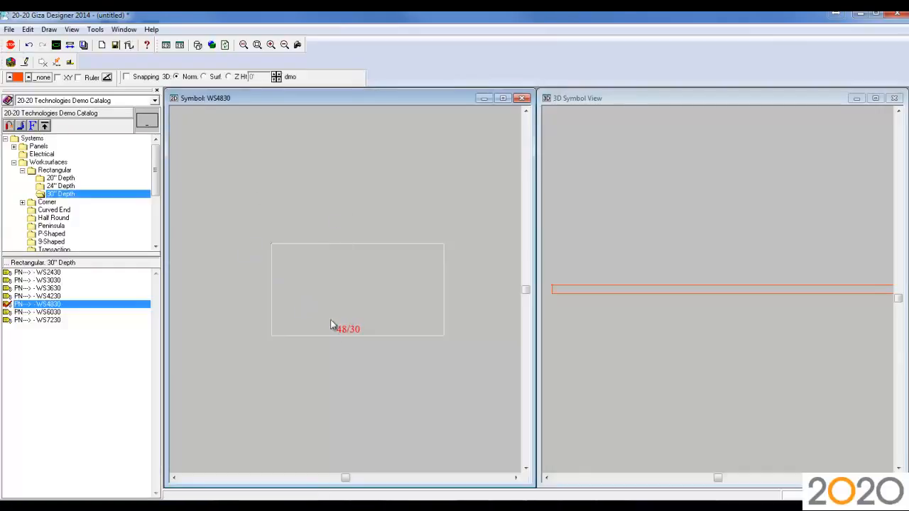
Step: Change the worksurface's size label text to 56/30
right_click(343, 333)
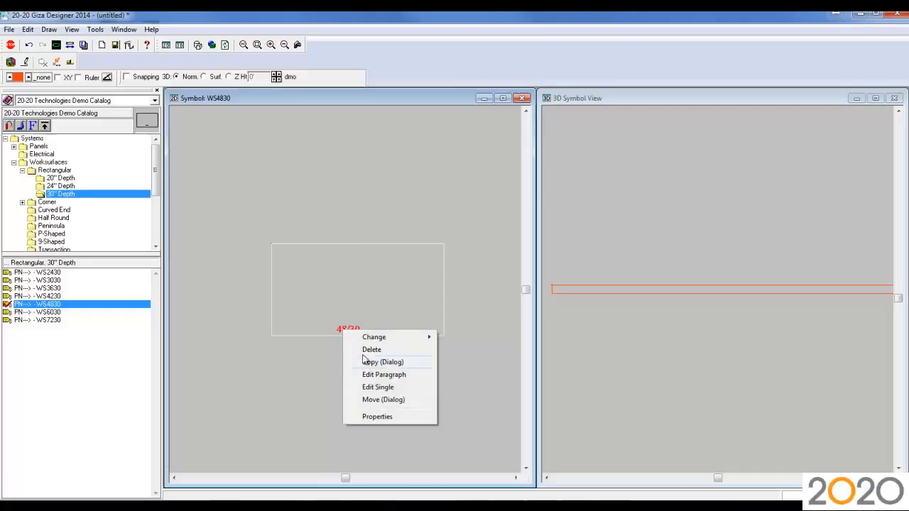
left_click(381, 397)
left_click_drag(301, 201, 291, 202)
type("56/30")
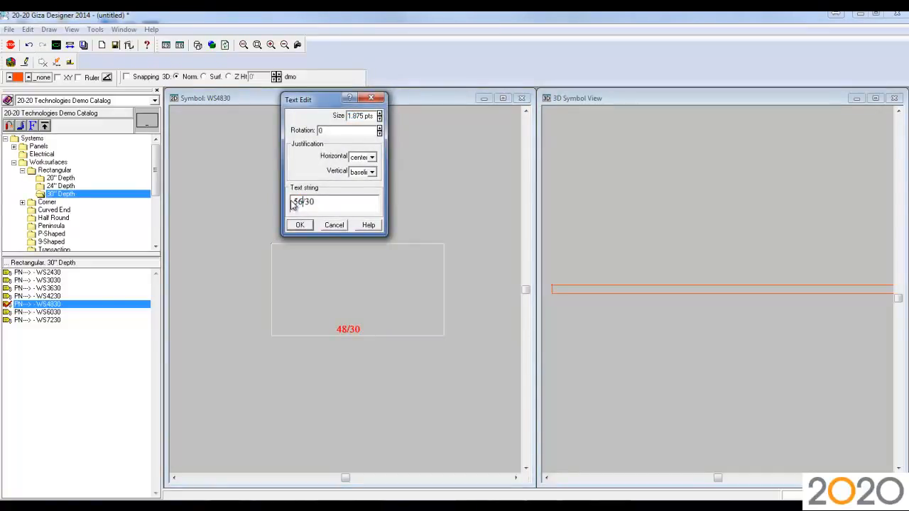
left_click(300, 226)
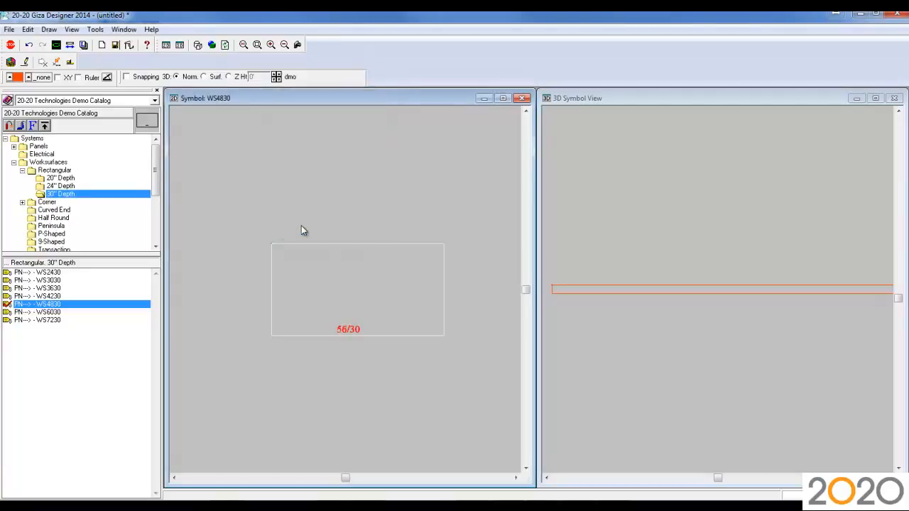
Step: Switch the 3D symbol view to isometric
left_click(697, 96)
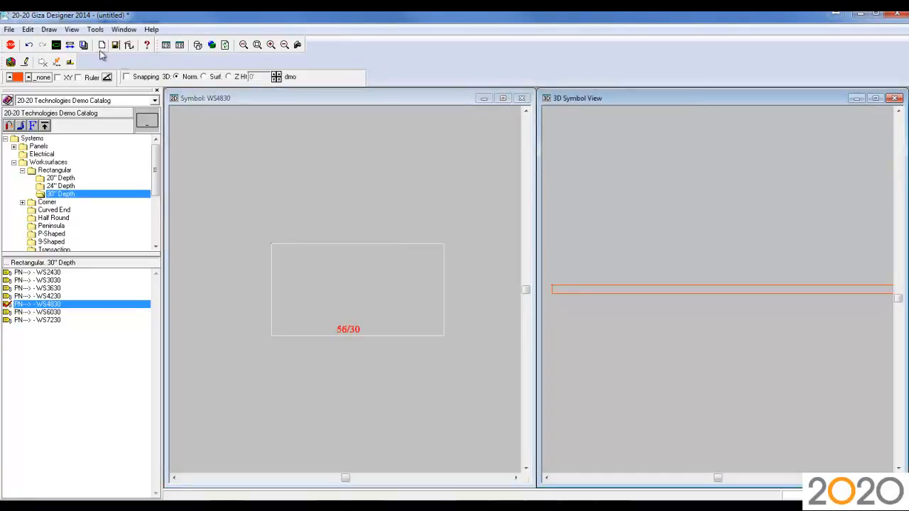
left_click(72, 30)
mouse_move(93, 118)
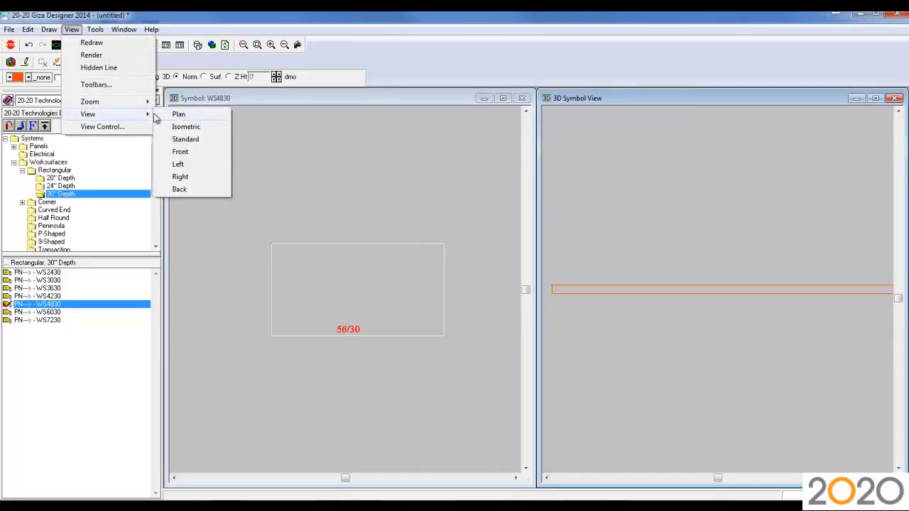
left_click(179, 126)
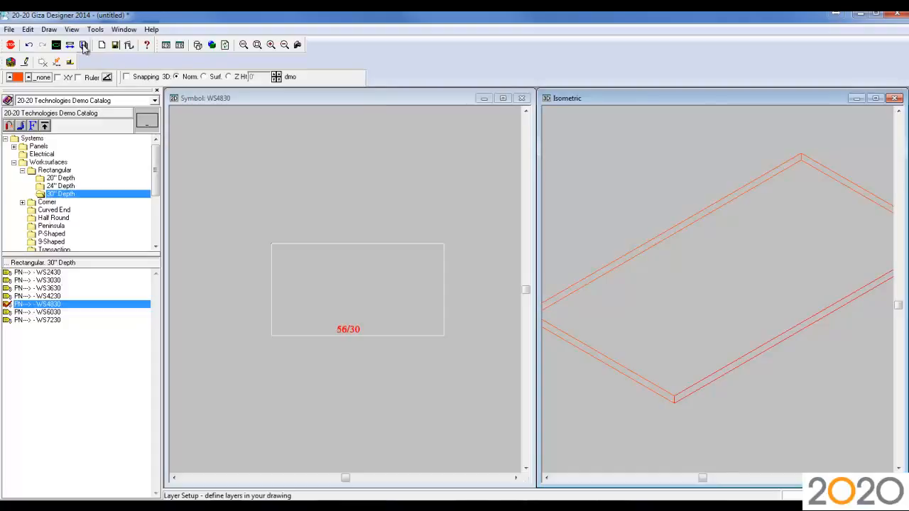
Step: Add a working layer named NEWLAYER with a custom color override and a dash pen override
left_click(84, 46)
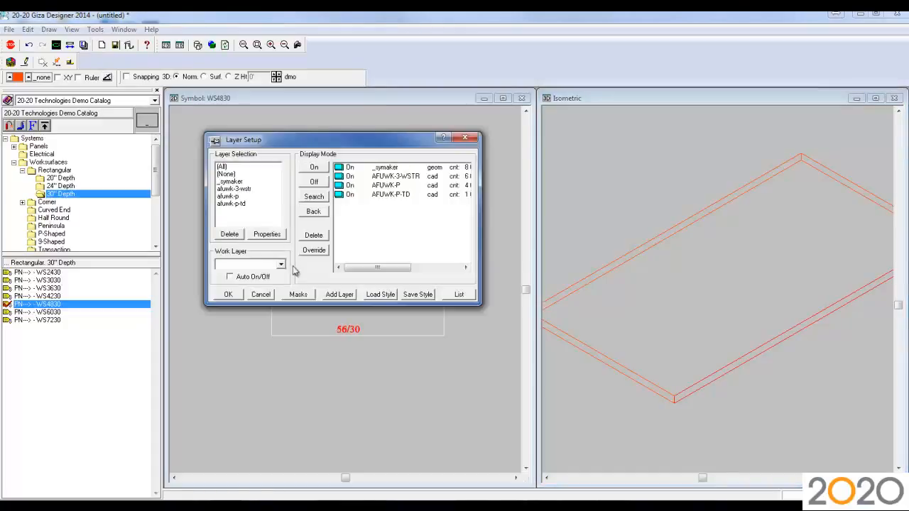
left_click(339, 294)
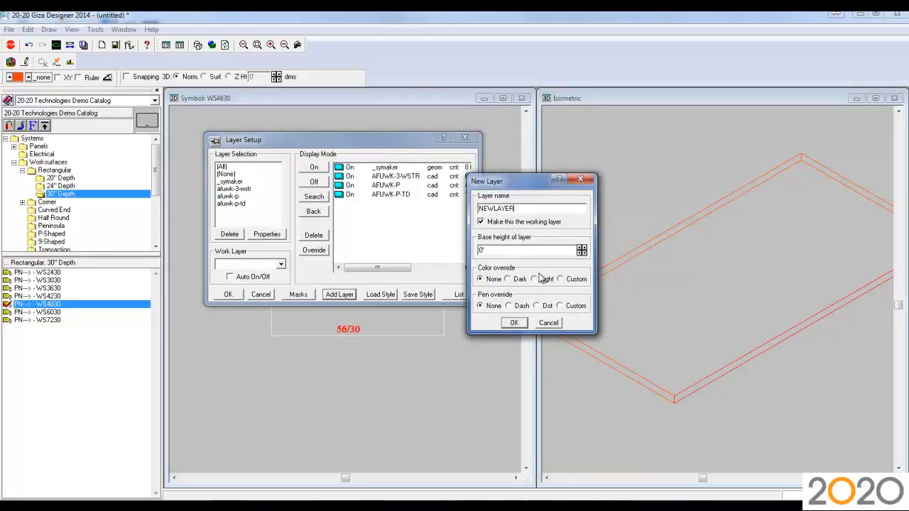
left_click(560, 279)
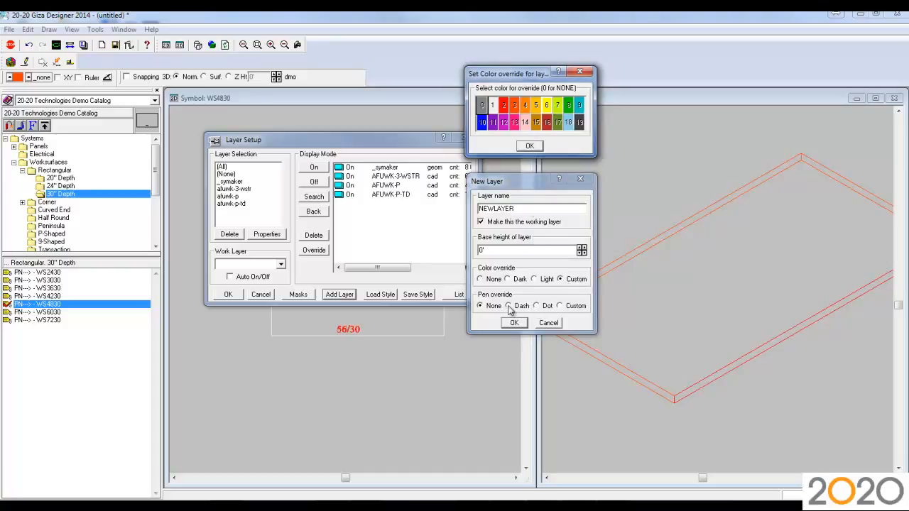
left_click(530, 145)
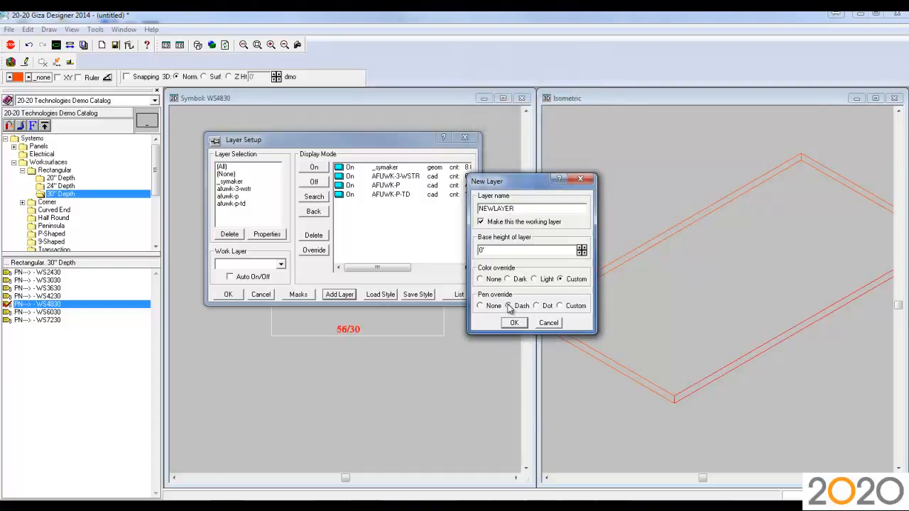
left_click(514, 322)
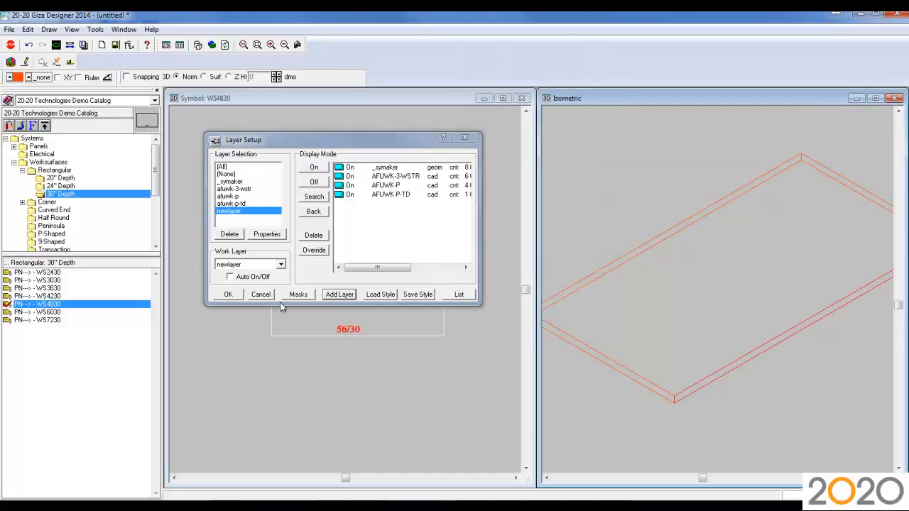
left_click(239, 294)
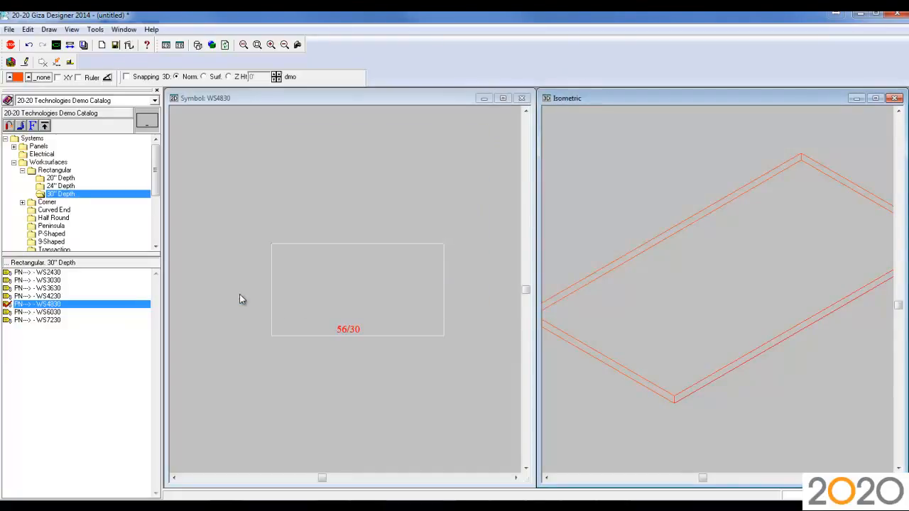
Step: Move the worksurface's front edge face to the layer newlayer without shifting its position
right_click(752, 361)
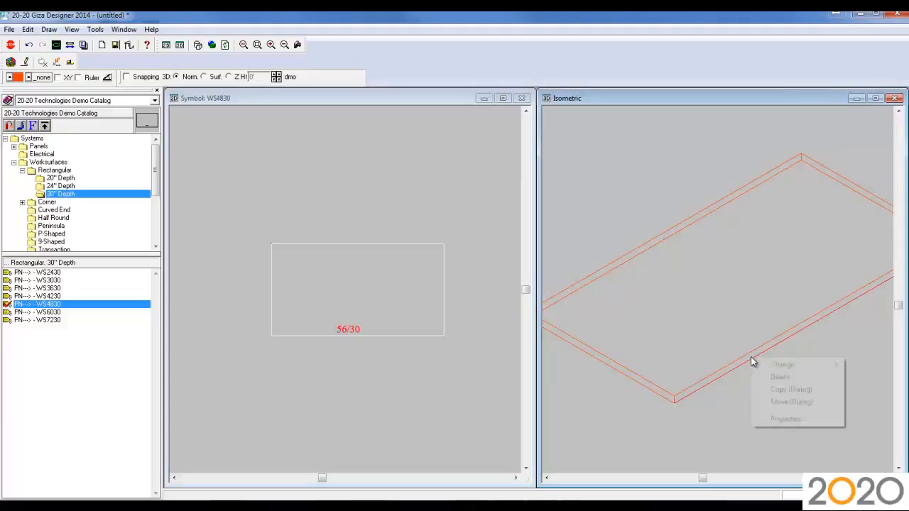
left_click(777, 401)
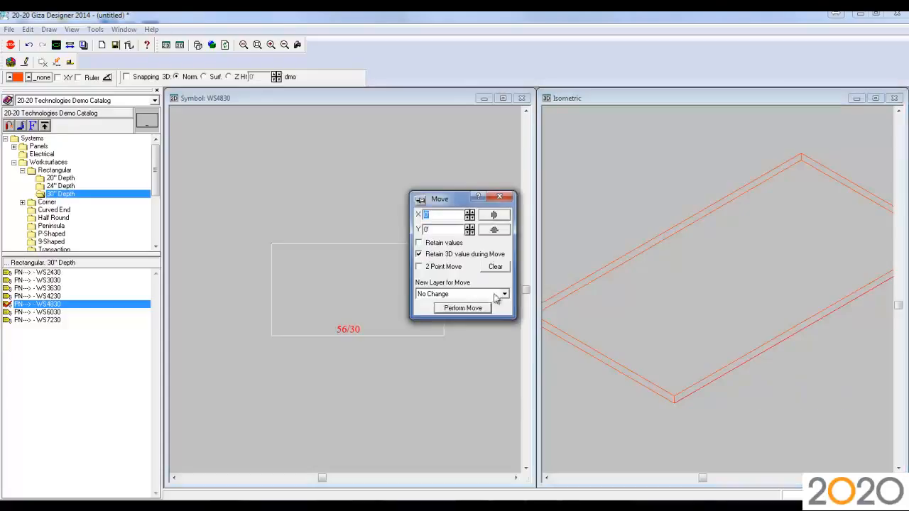
left_click(504, 294)
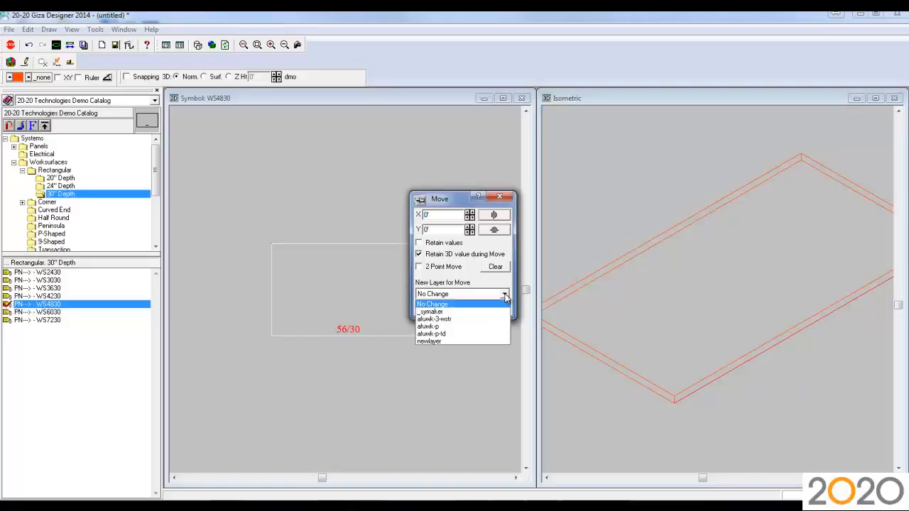
left_click(495, 342)
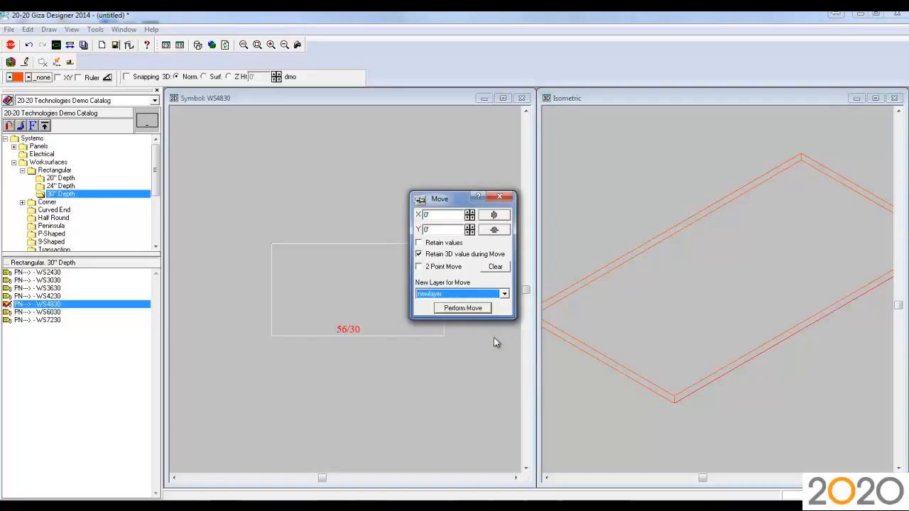
left_click(463, 308)
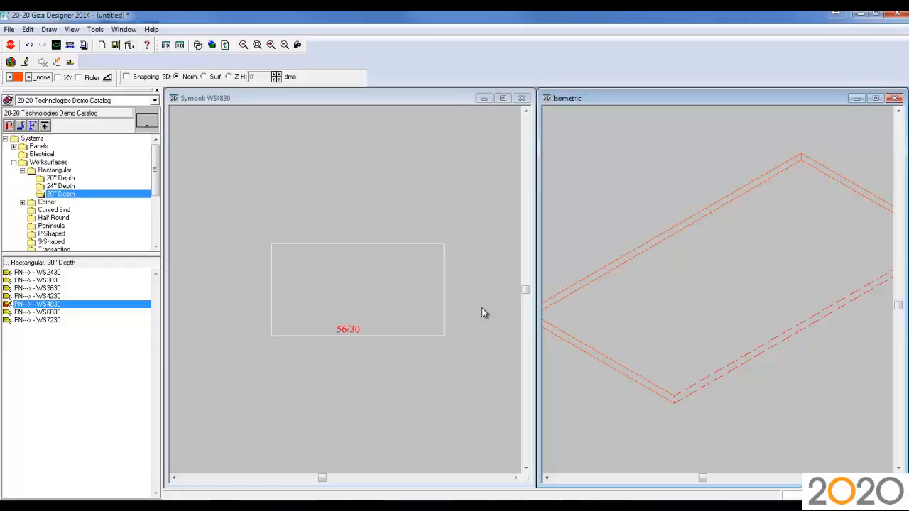
Step: Check the element properties of the front edge face for its layer assignment
right_click(730, 369)
left_click(757, 428)
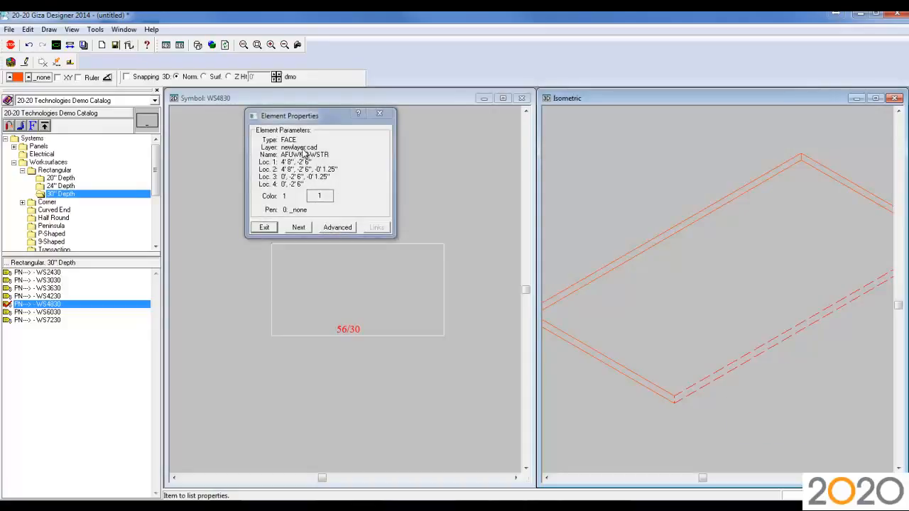
left_click(265, 228)
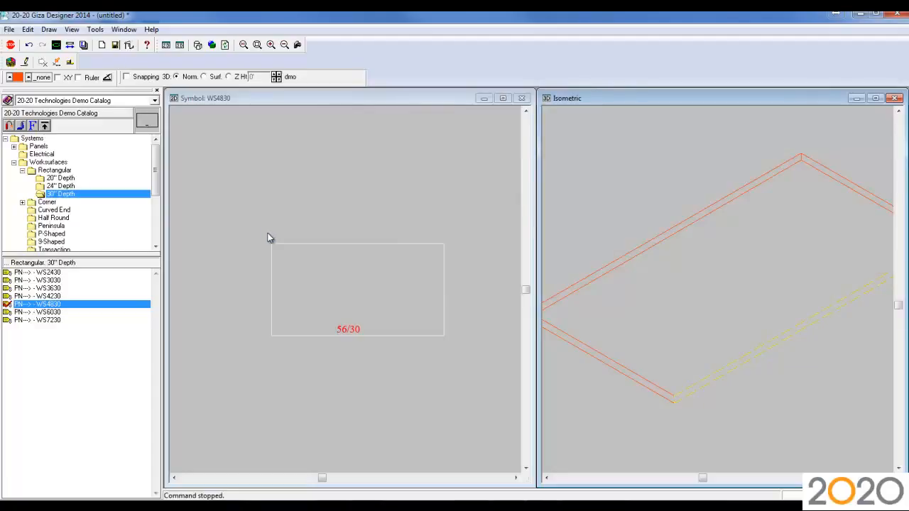
Step: Save the modified worksurface symbol under the name WS5630 in the User Library category
left_click(115, 46)
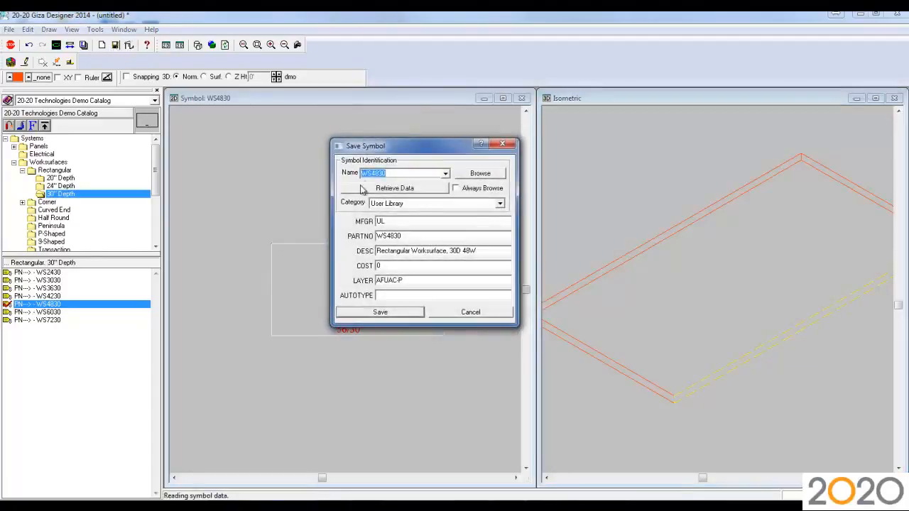
left_click(373, 174)
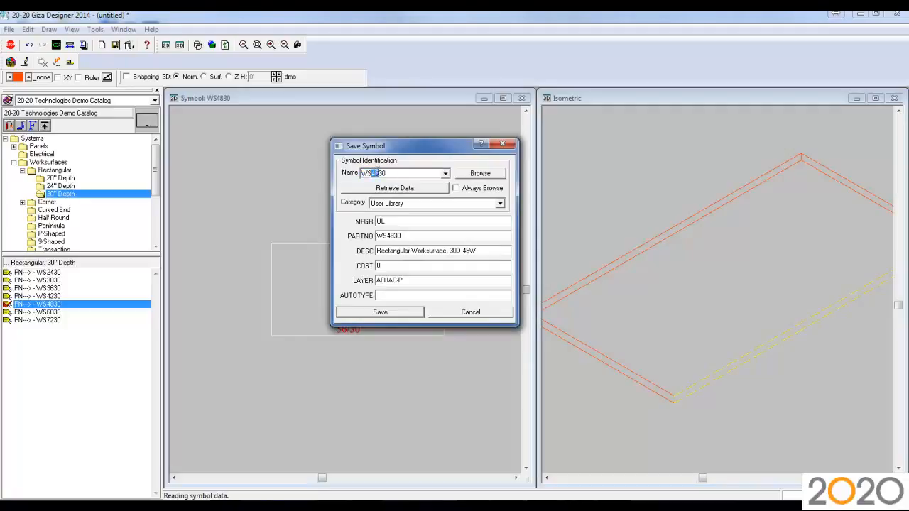
type("56")
left_click(402, 312)
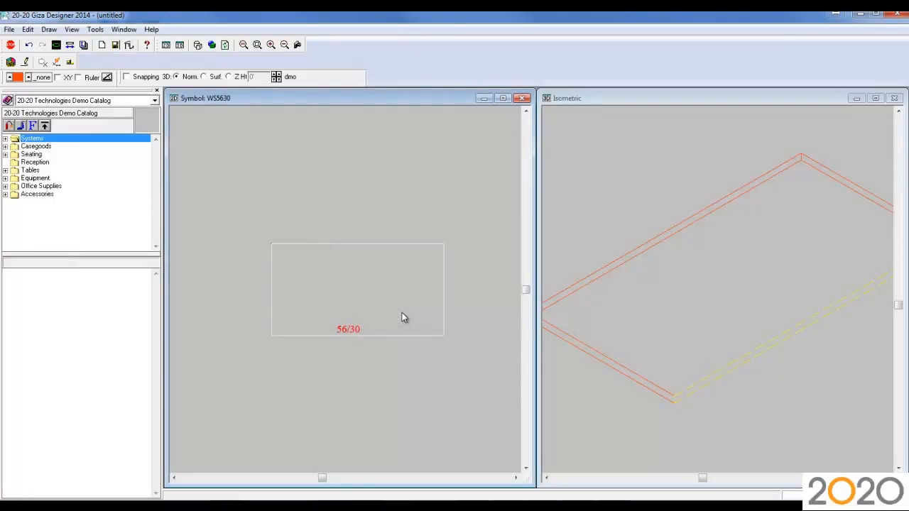
Step: Exit Giza Specials to standard Giza and regenerate the display list
left_click(56, 45)
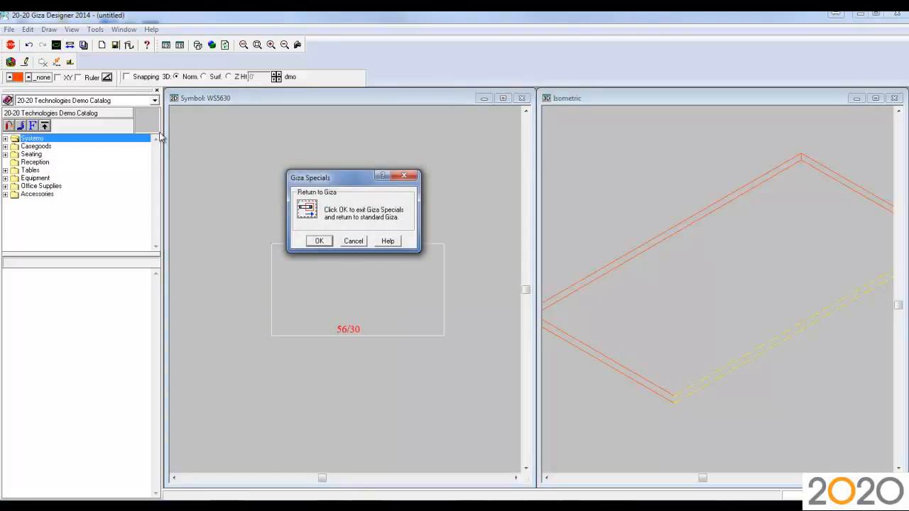
left_click(319, 242)
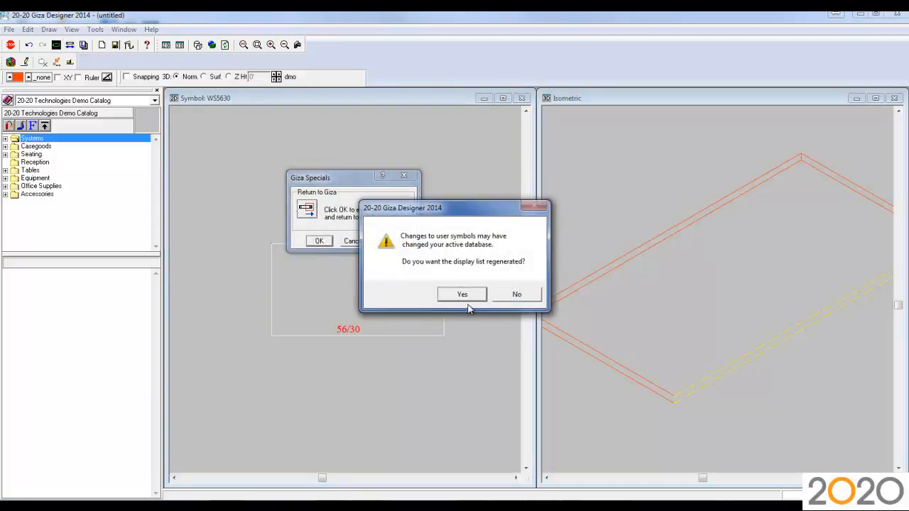
left_click(462, 295)
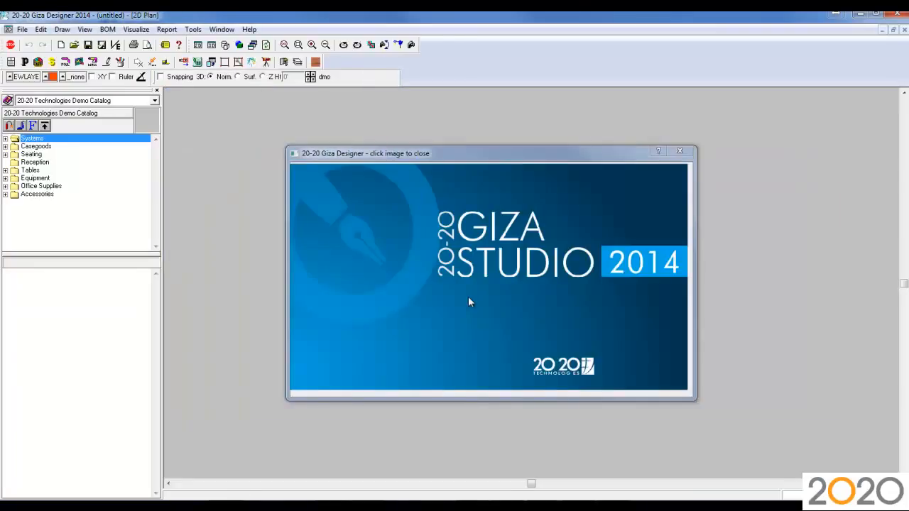
Step: Place the EXECMESH work chair from the demo catalog's Seating Work category in the 2D plan
left_click(5, 155)
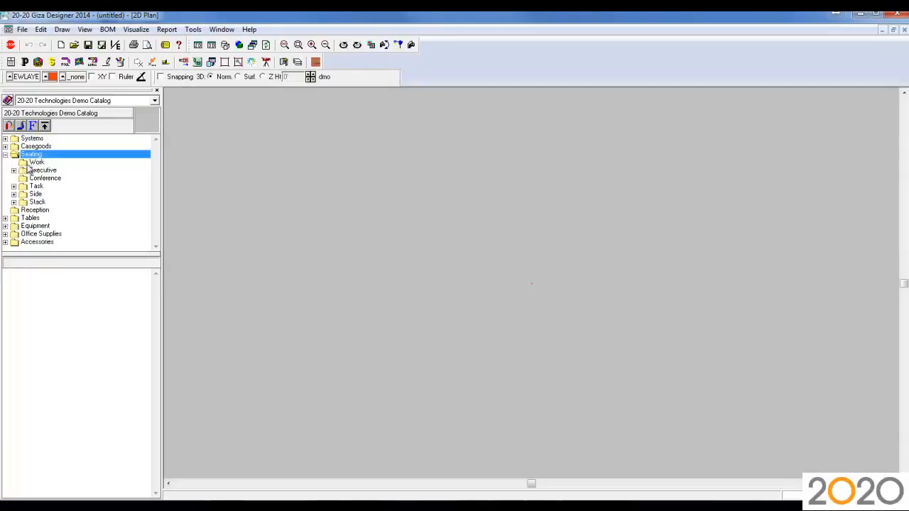
left_click(33, 162)
left_click(38, 274)
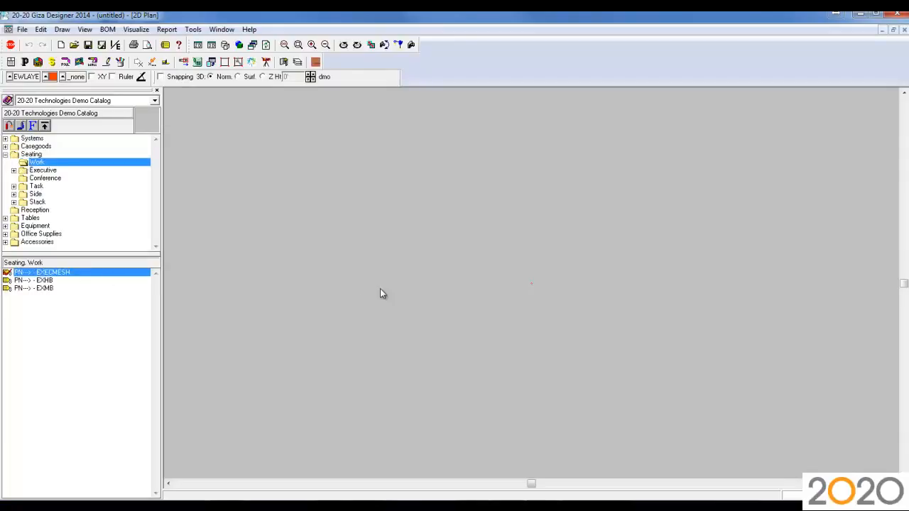
left_click(336, 285)
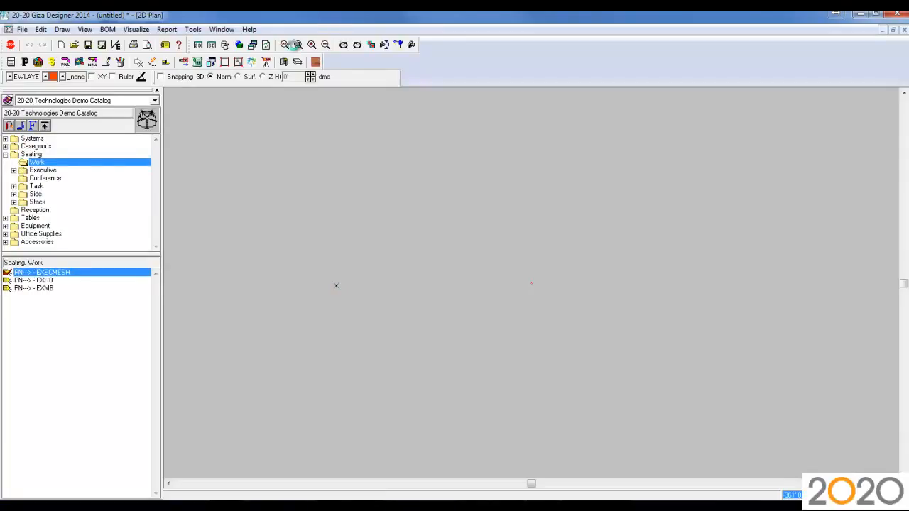
left_click(284, 45)
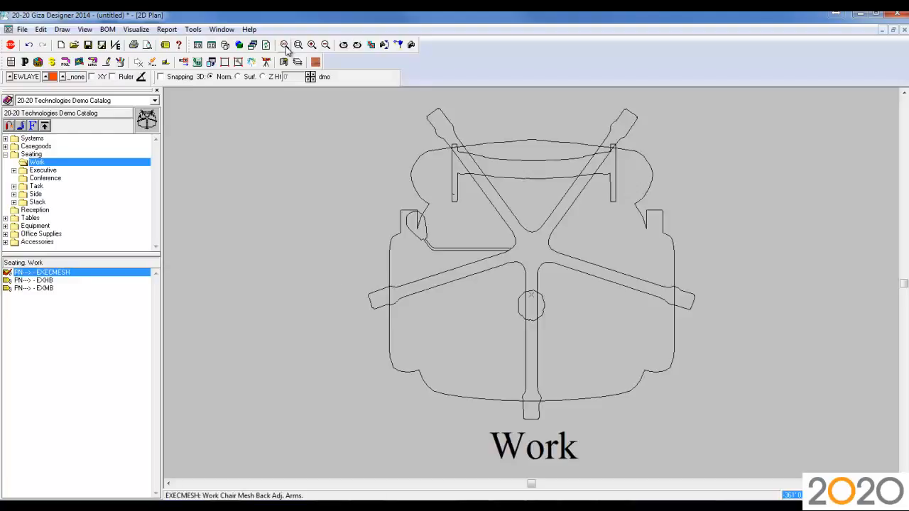
left_click(325, 44)
left_click(325, 45)
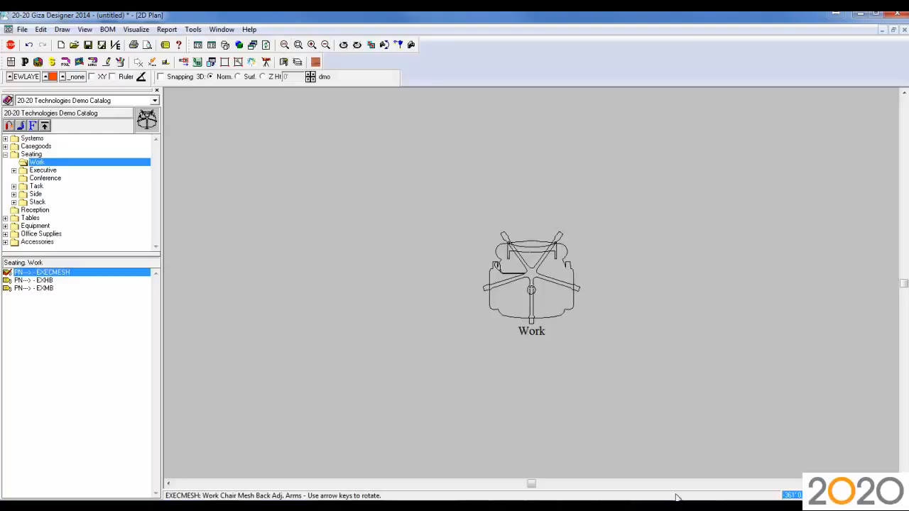
Step: Switch to the User Library catalog and place the WS5630 rectangular worksurface beside the work chair
left_click(39, 113)
left_click_drag(287, 183, 283, 281)
left_click(248, 279)
left_click(323, 304)
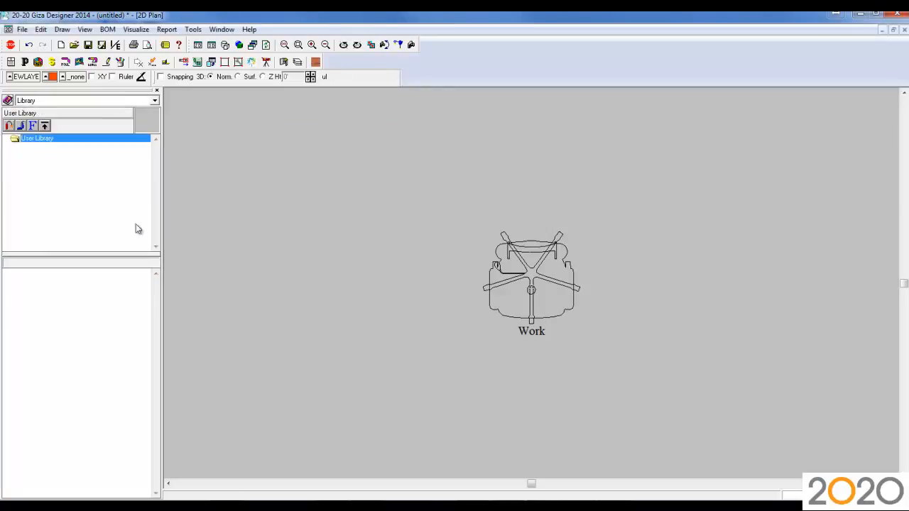
left_click(48, 140)
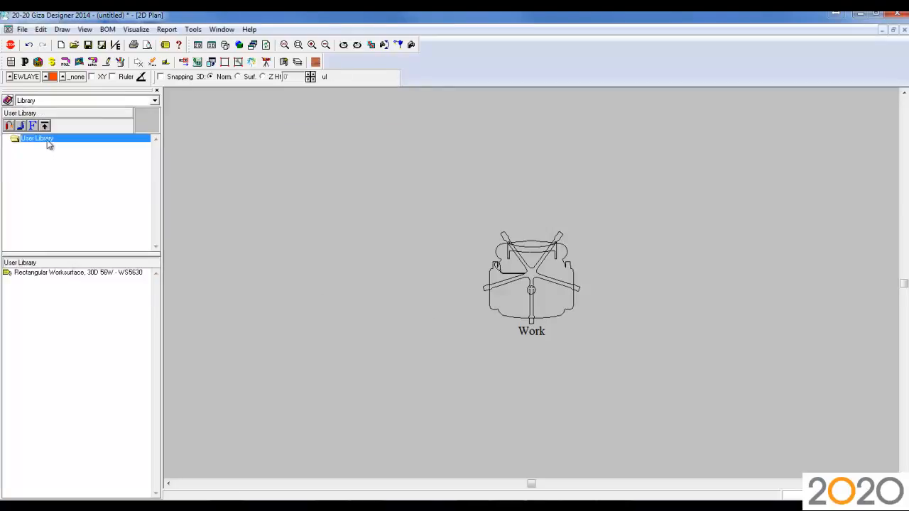
left_click(107, 275)
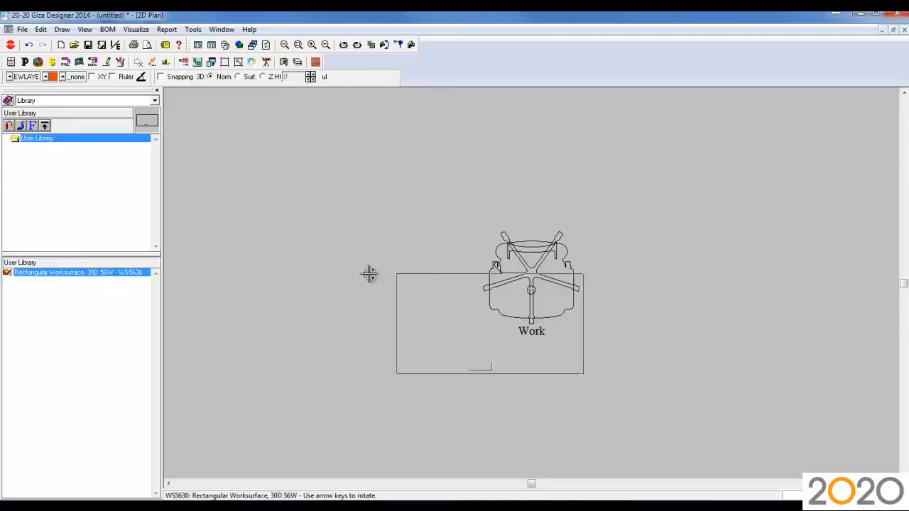
left_click(617, 242)
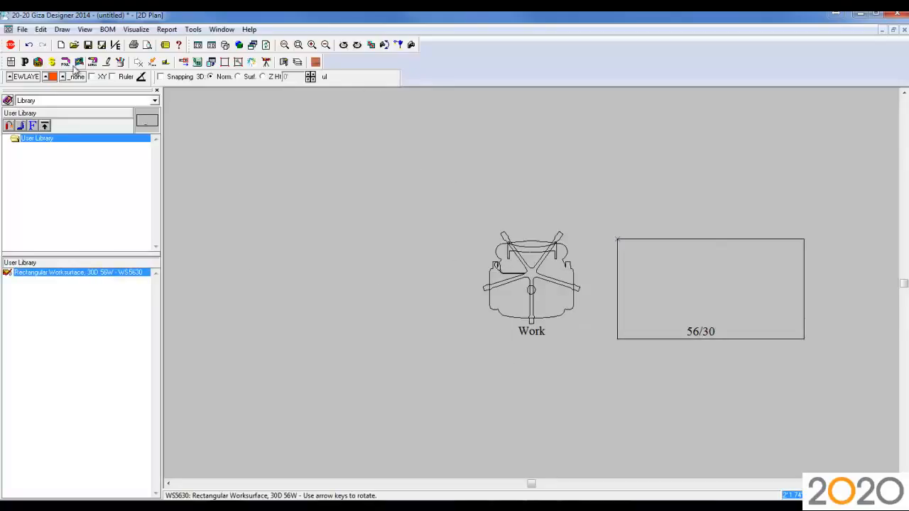
left_click(9, 44)
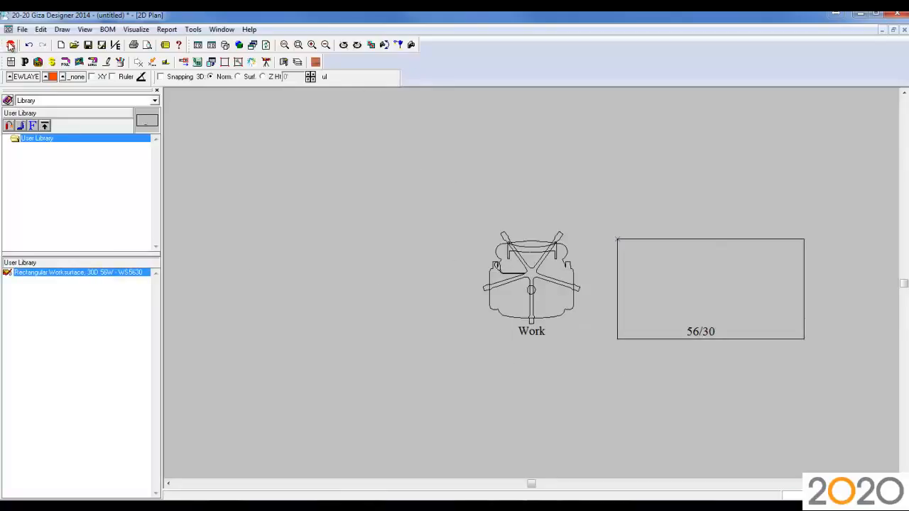
Step: In the 3D drawing area, elevate the worksurface to a Z-height of 29"
left_click(212, 45)
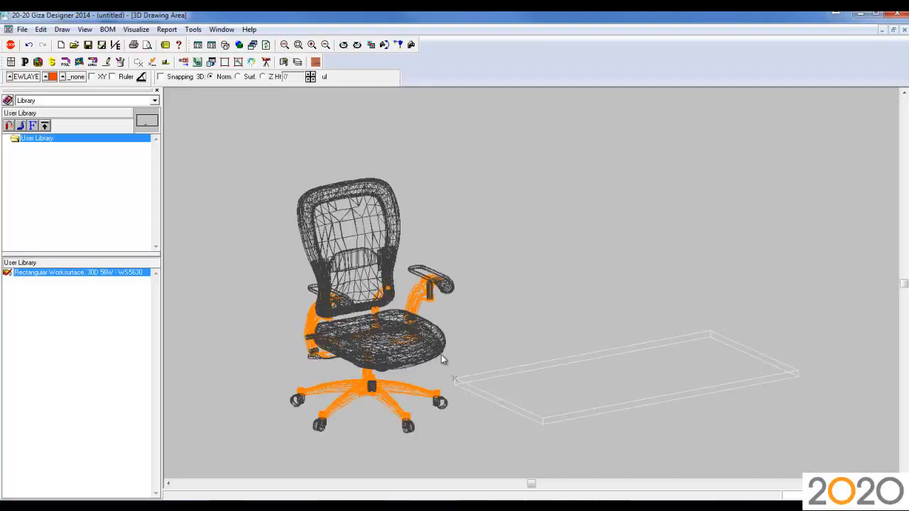
left_click(542, 422)
right_click(543, 422)
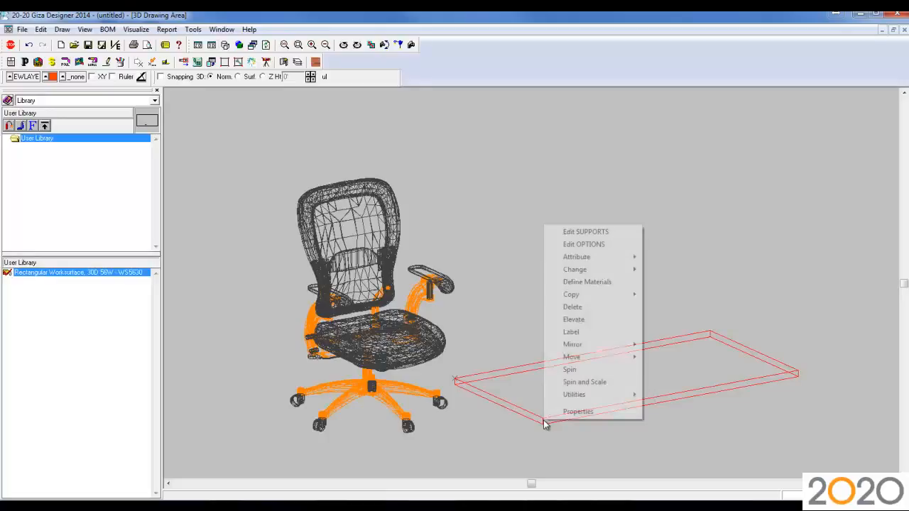
left_click(577, 321)
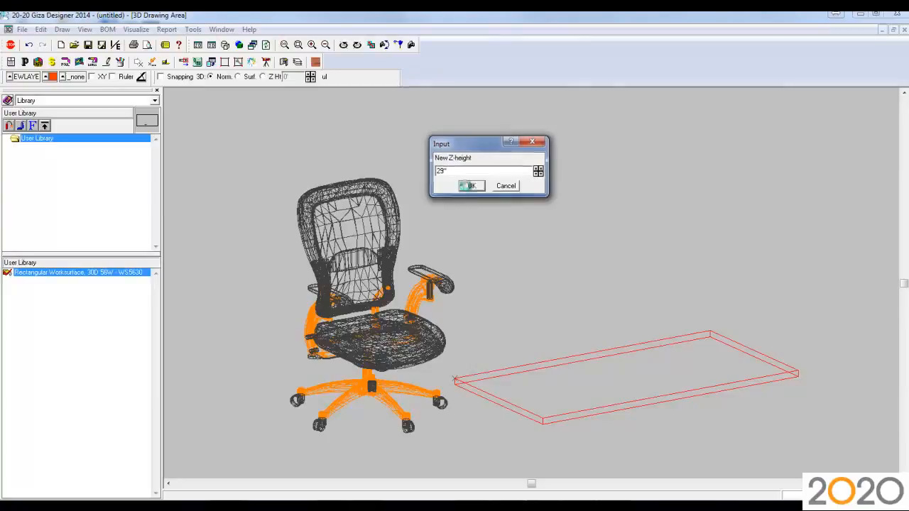
left_click(471, 186)
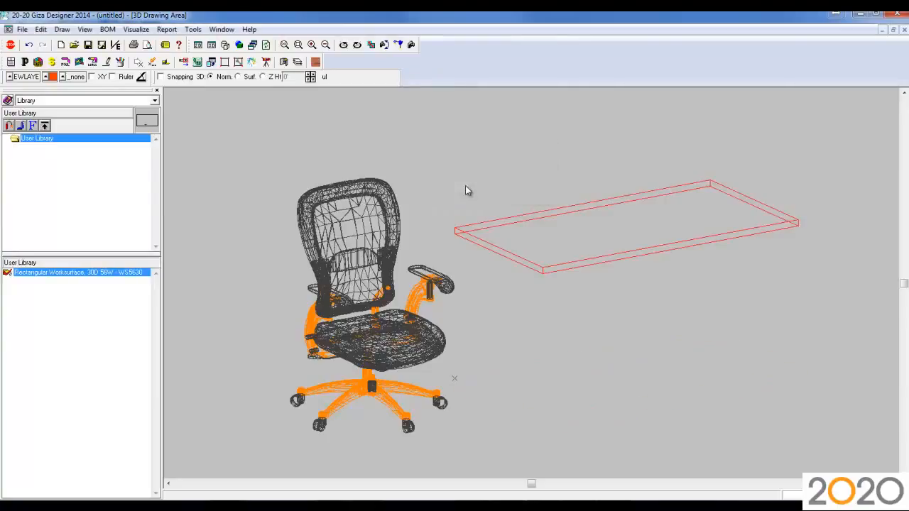
Step: Return to the 2D plan and save the drawing as 10-2-14 1128 in the CDB folder
left_click(198, 45)
left_click(86, 45)
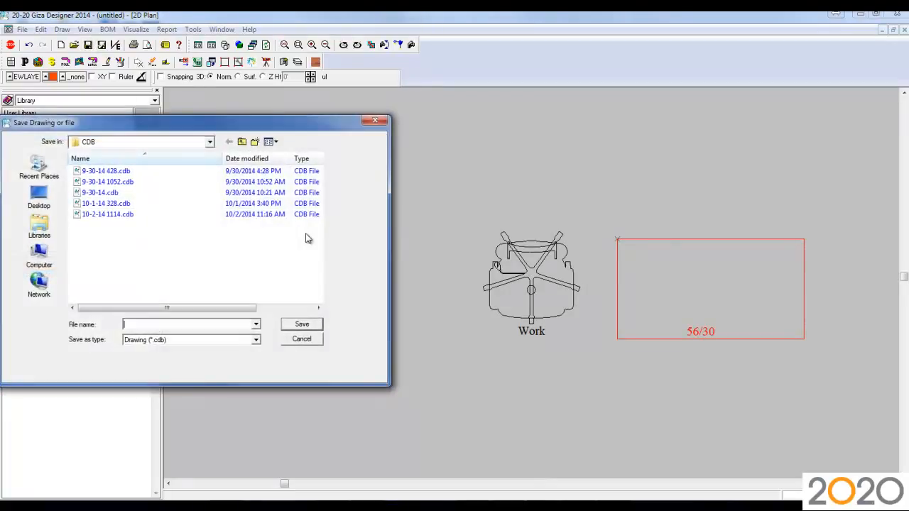
type("10-2-1")
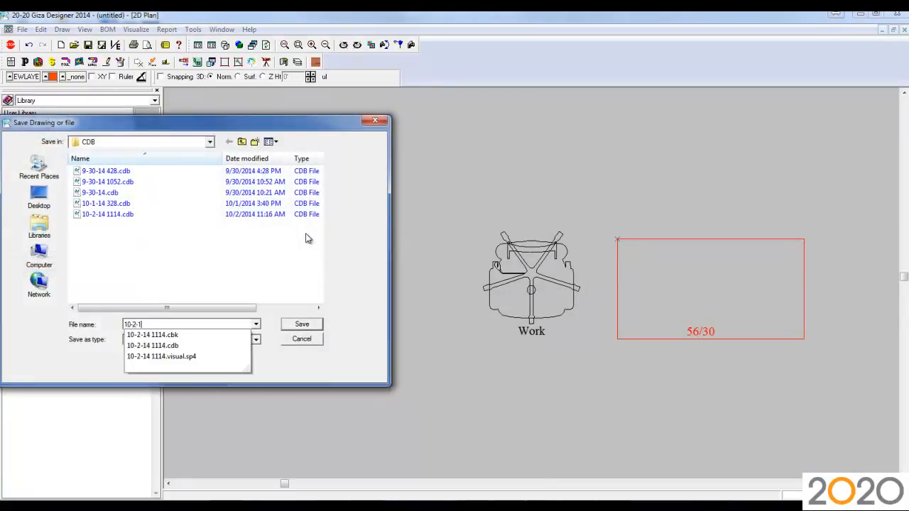
type("4 1128")
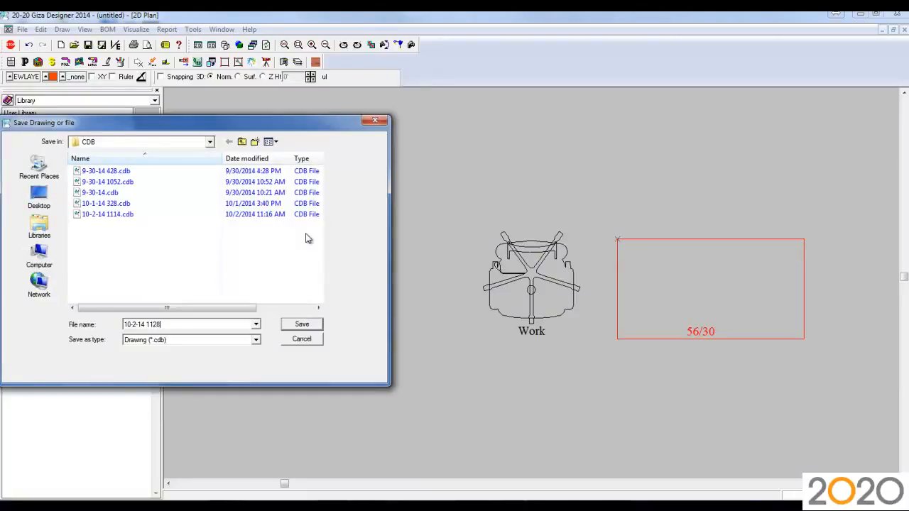
left_click(303, 325)
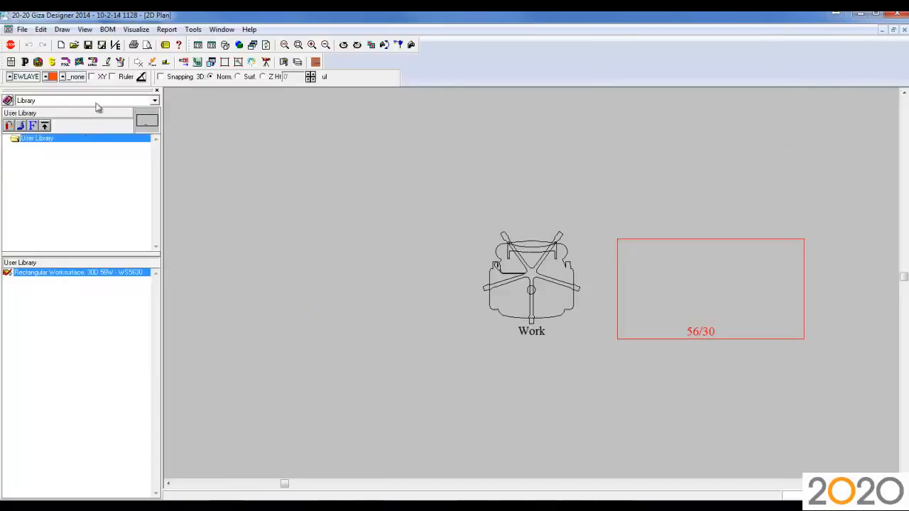
Step: Open the drawing in Visual Impression with a rectangular room shape
left_click(252, 63)
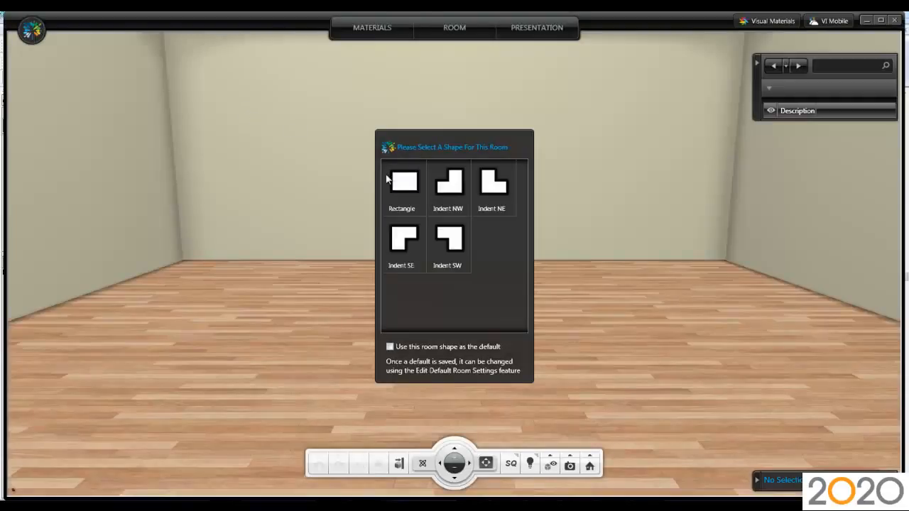
left_click(397, 183)
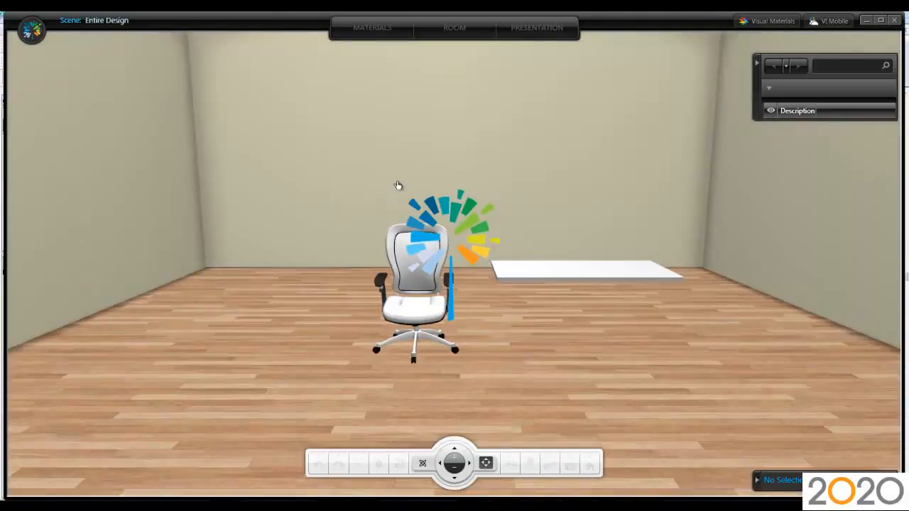
Step: Apply the Taupe laminate option to the rectangular worksurface
left_click(518, 272)
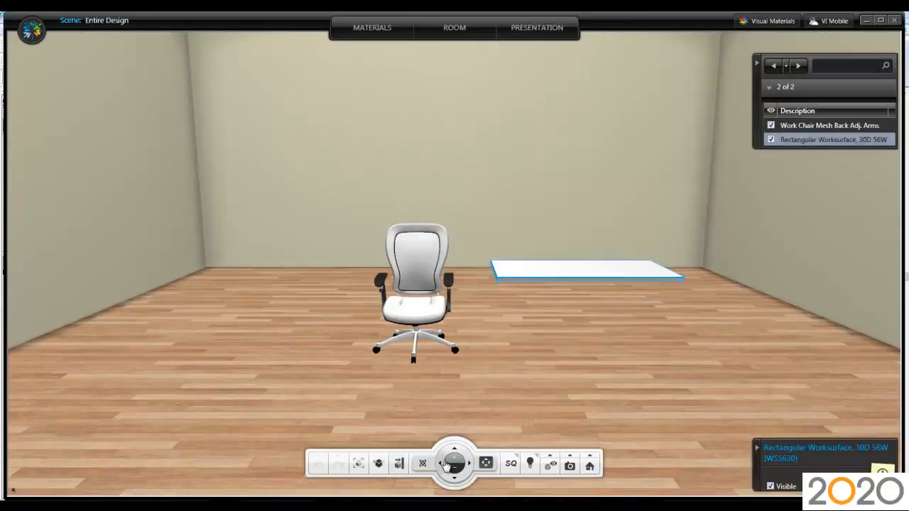
left_click_drag(454, 463, 537, 368)
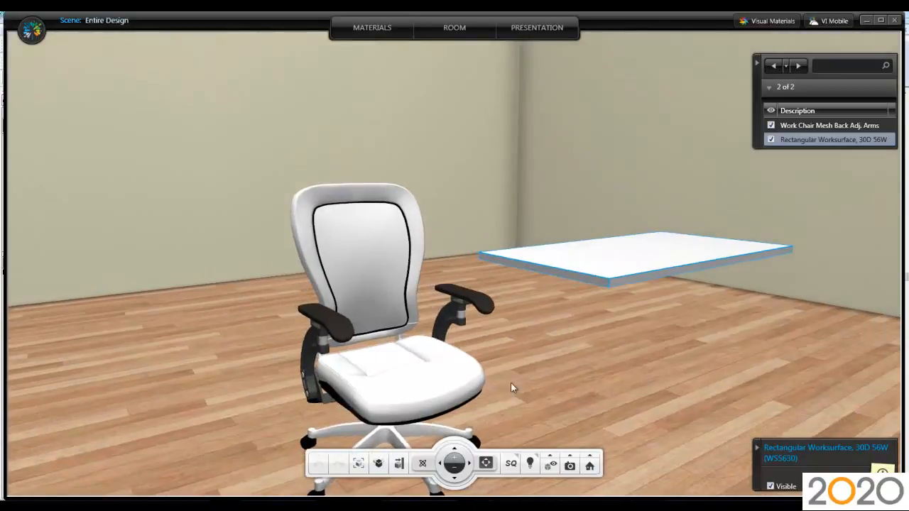
left_click(468, 464)
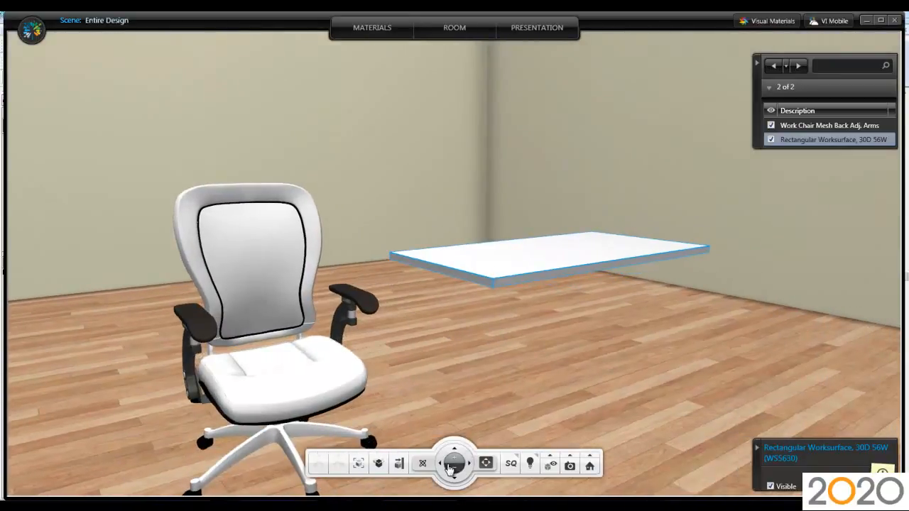
left_click(453, 457)
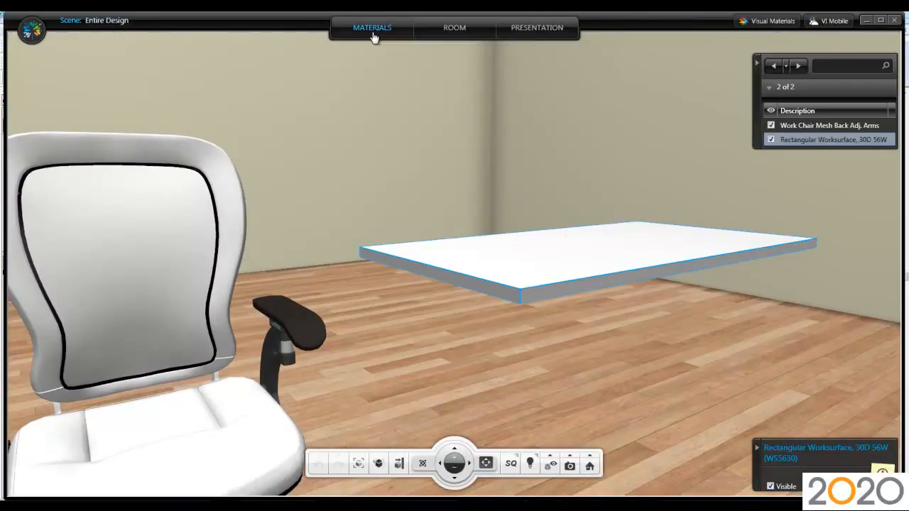
left_click(374, 34)
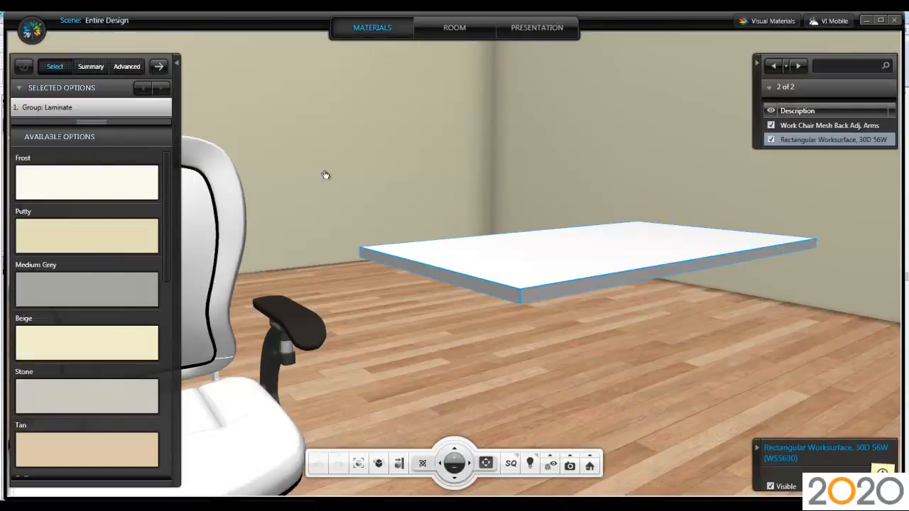
left_click_drag(166, 255, 173, 394)
left_click(122, 376)
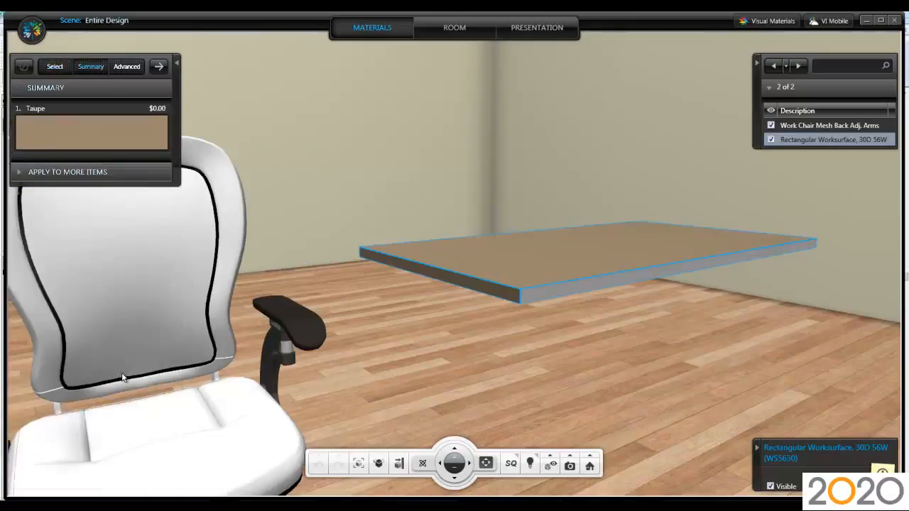
Step: Assign the orange wood material from the 00Chad color palette to the worksurface's NEWLAYER and inspect the front edge
left_click(128, 67)
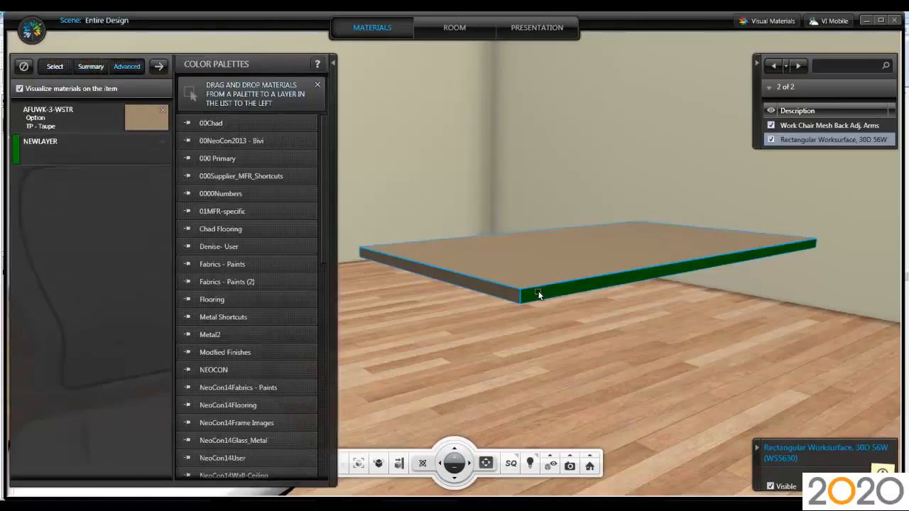
left_click(210, 125)
left_click_drag(321, 166, 326, 327)
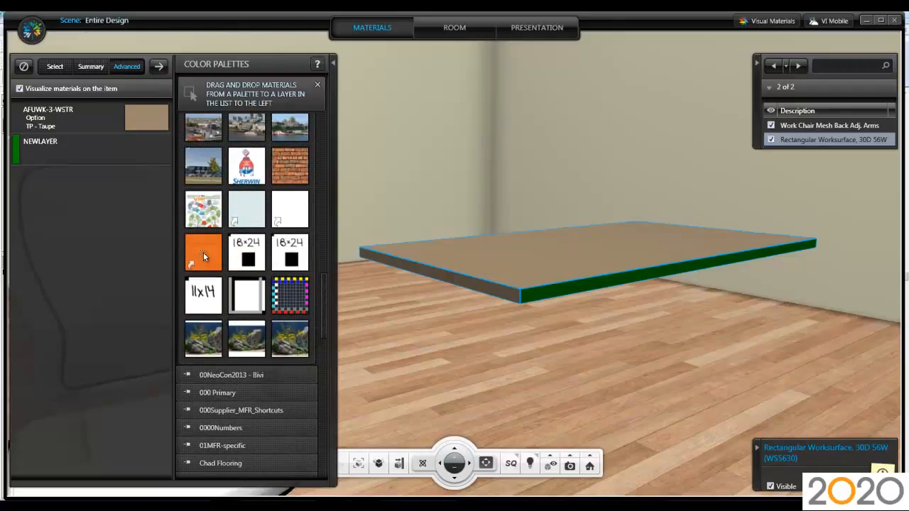
scroll(205, 257, "up", 3)
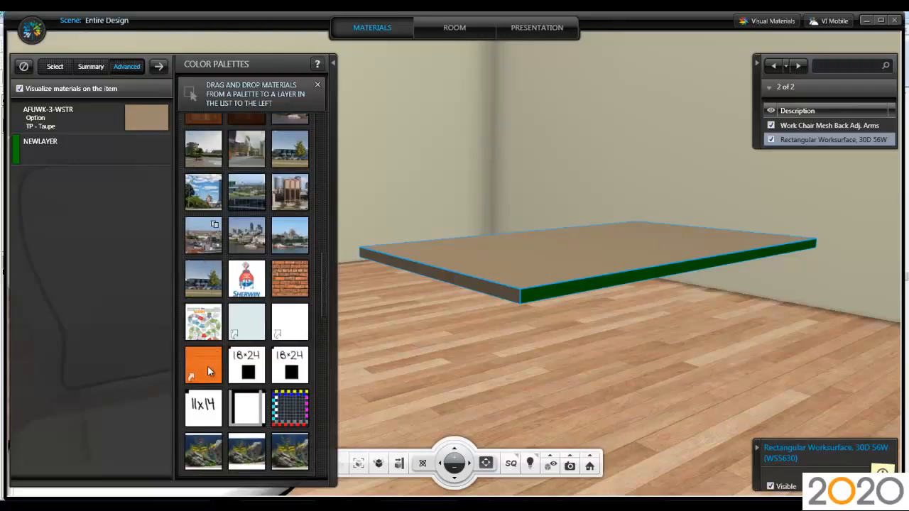
left_click_drag(194, 339, 140, 153)
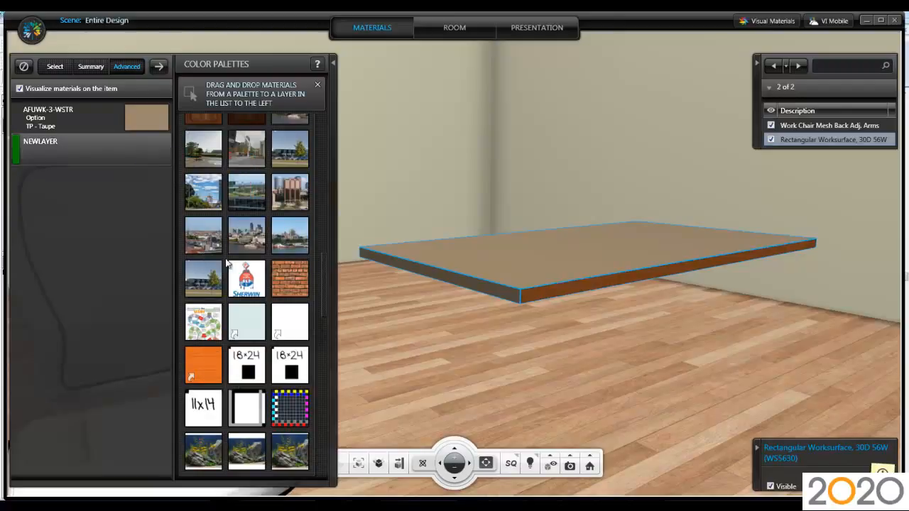
left_click(455, 458)
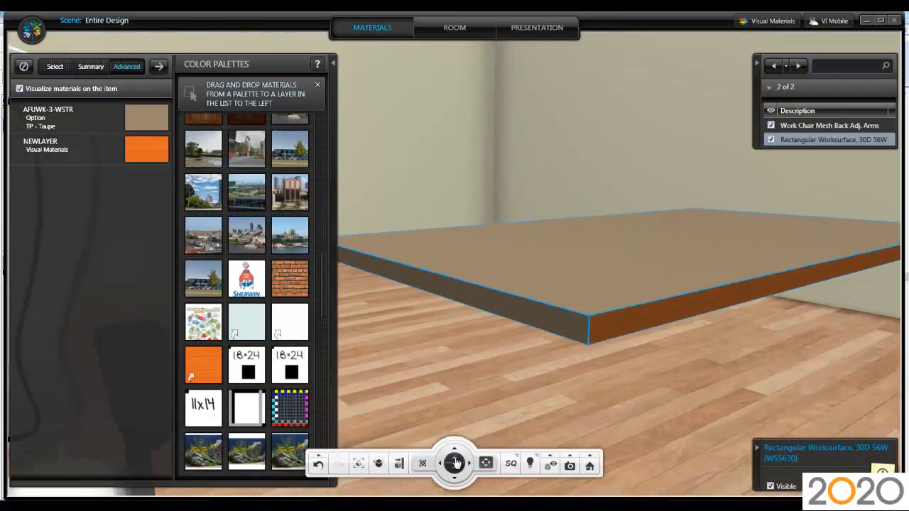
left_click(468, 463)
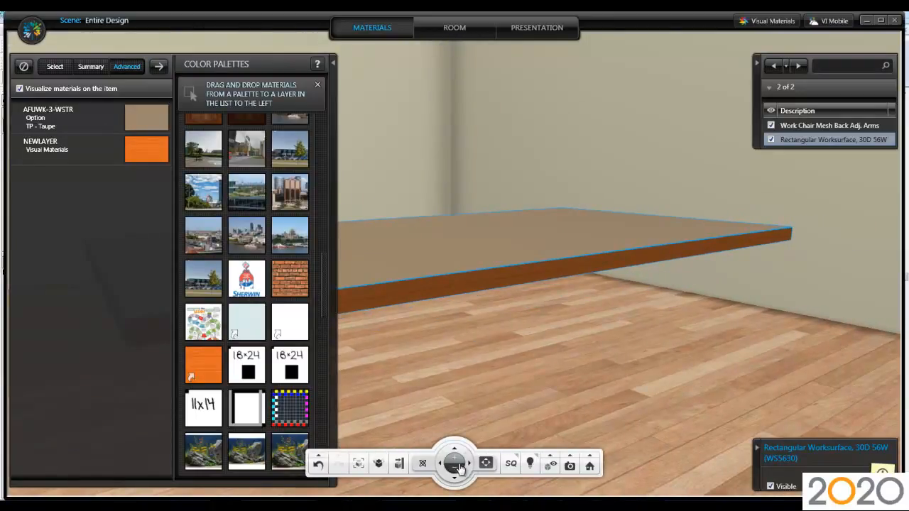
left_click(466, 465)
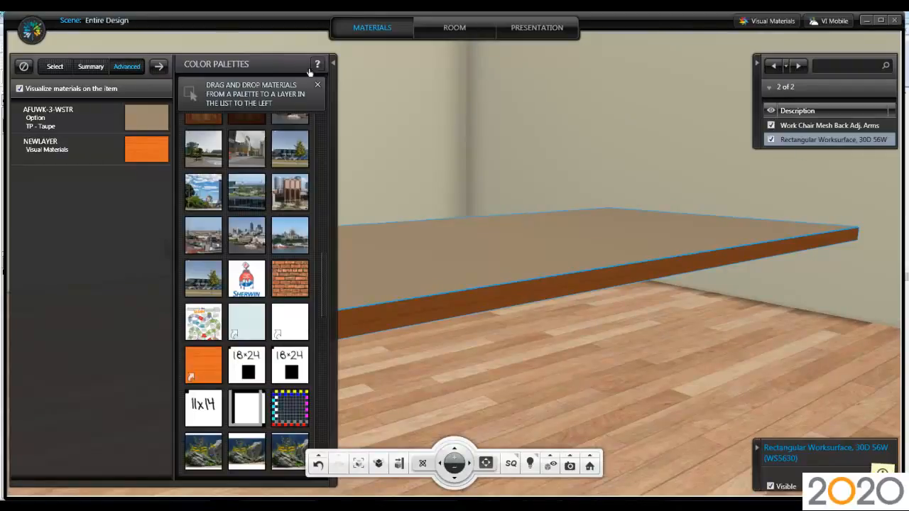
Step: Apply the material changes, return to Giza Designer and save the updated drawing
left_click(32, 30)
left_click(47, 64)
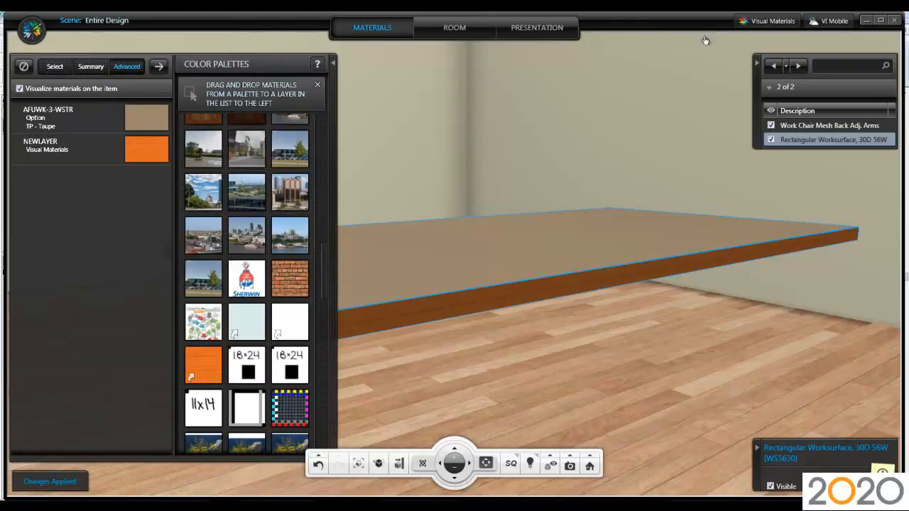
left_click(894, 22)
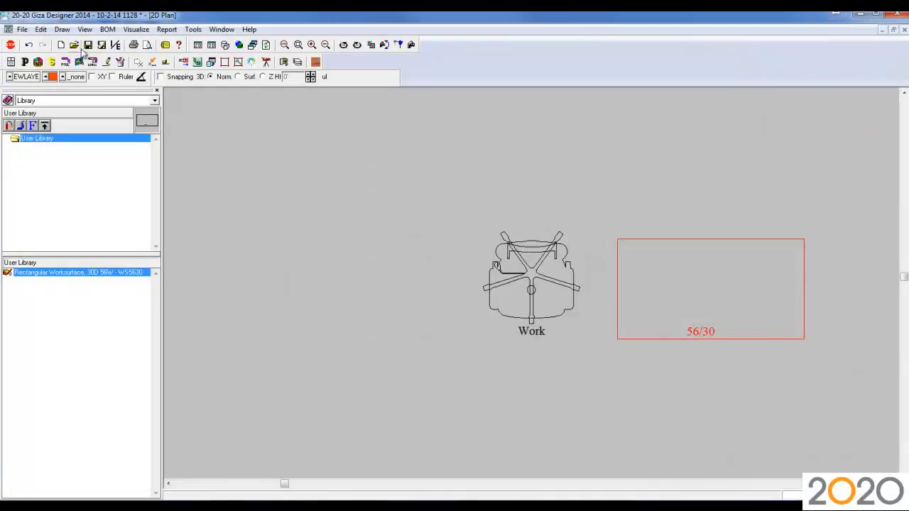
left_click(88, 44)
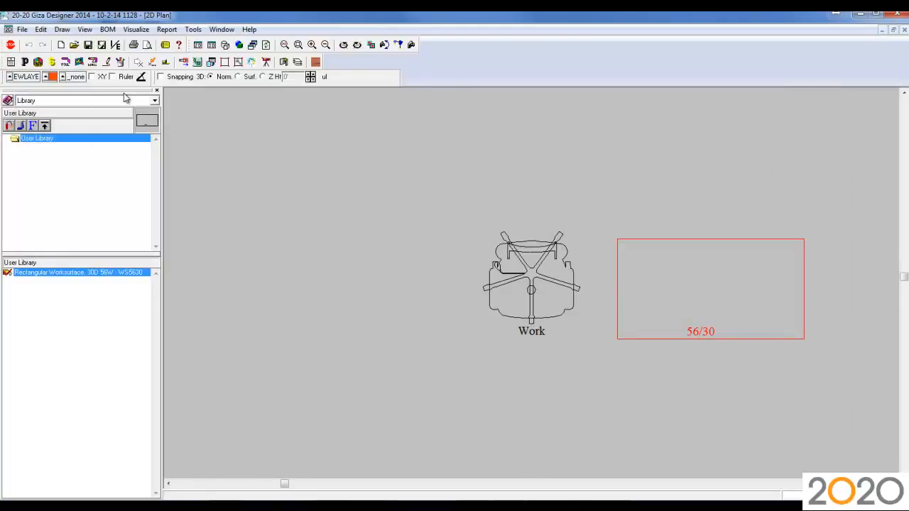
Step: Create a worksheet from the entire drawing and widen its Part Description column to show the full material code
left_click(199, 63)
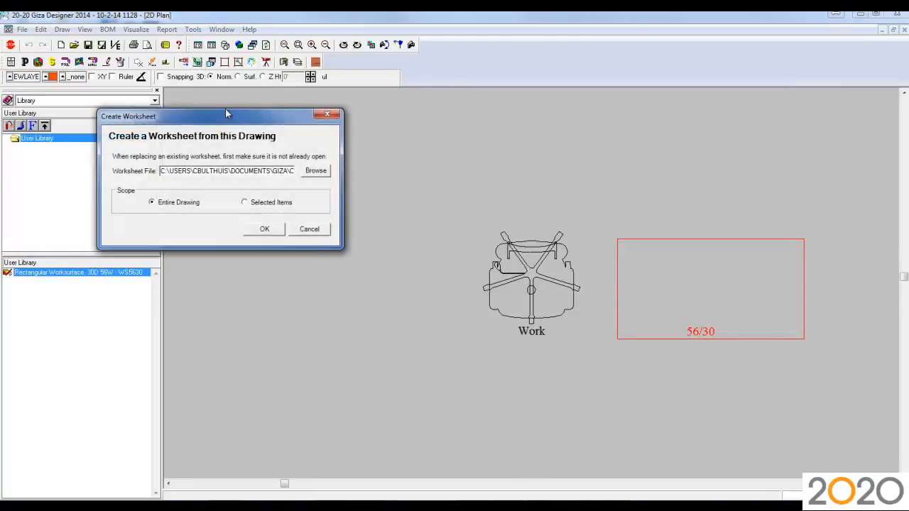
left_click(264, 229)
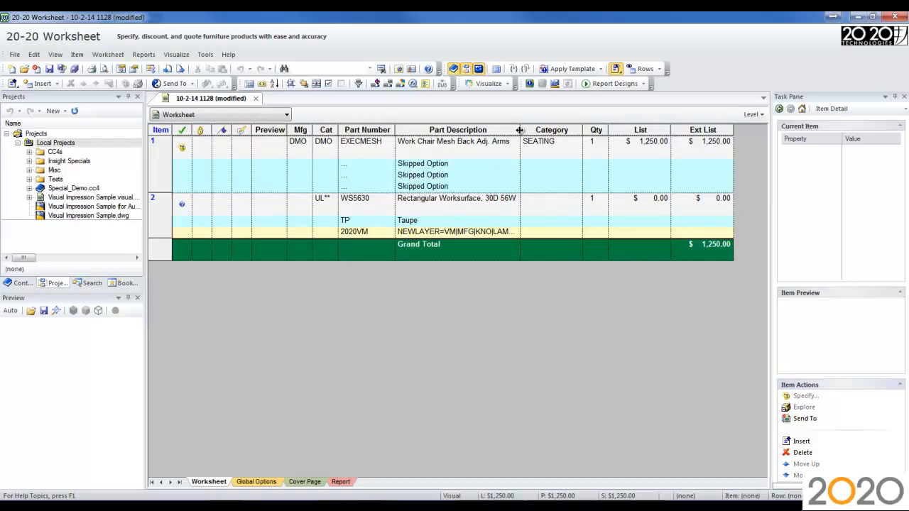
left_click_drag(520, 130, 547, 130)
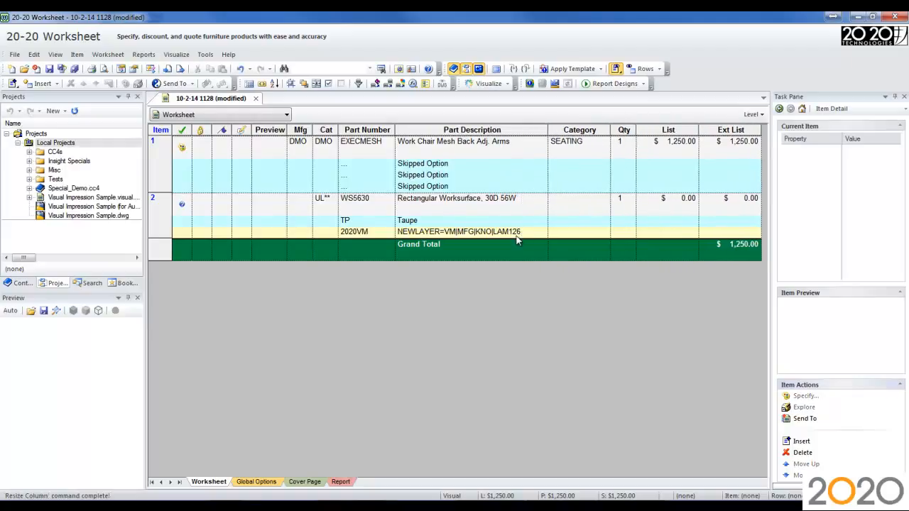